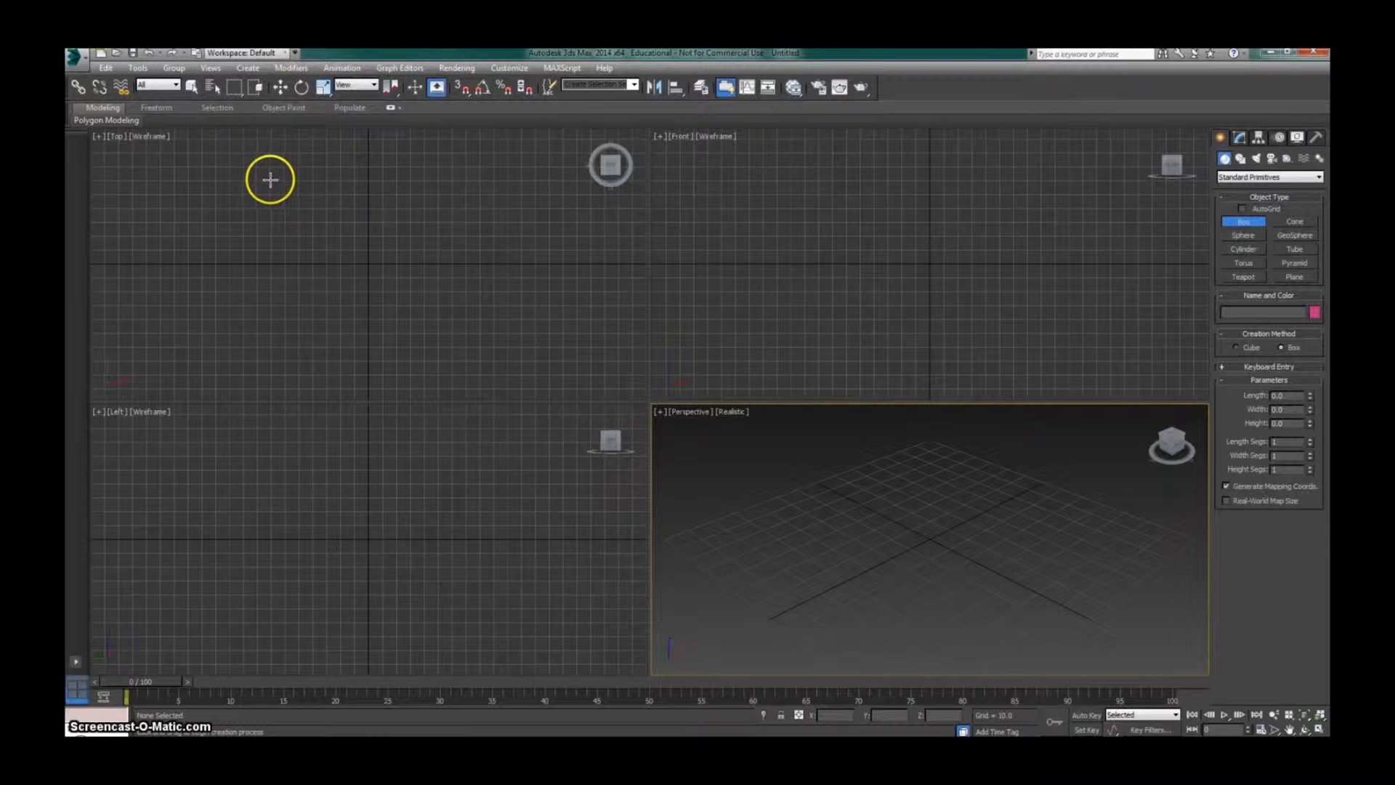
- Create a box around the centre of the Top viewport with length 100, width 100 and height 10
{"action": "left_click_drag", "start_coordinate": [270, 180], "coordinate": [467, 347]}
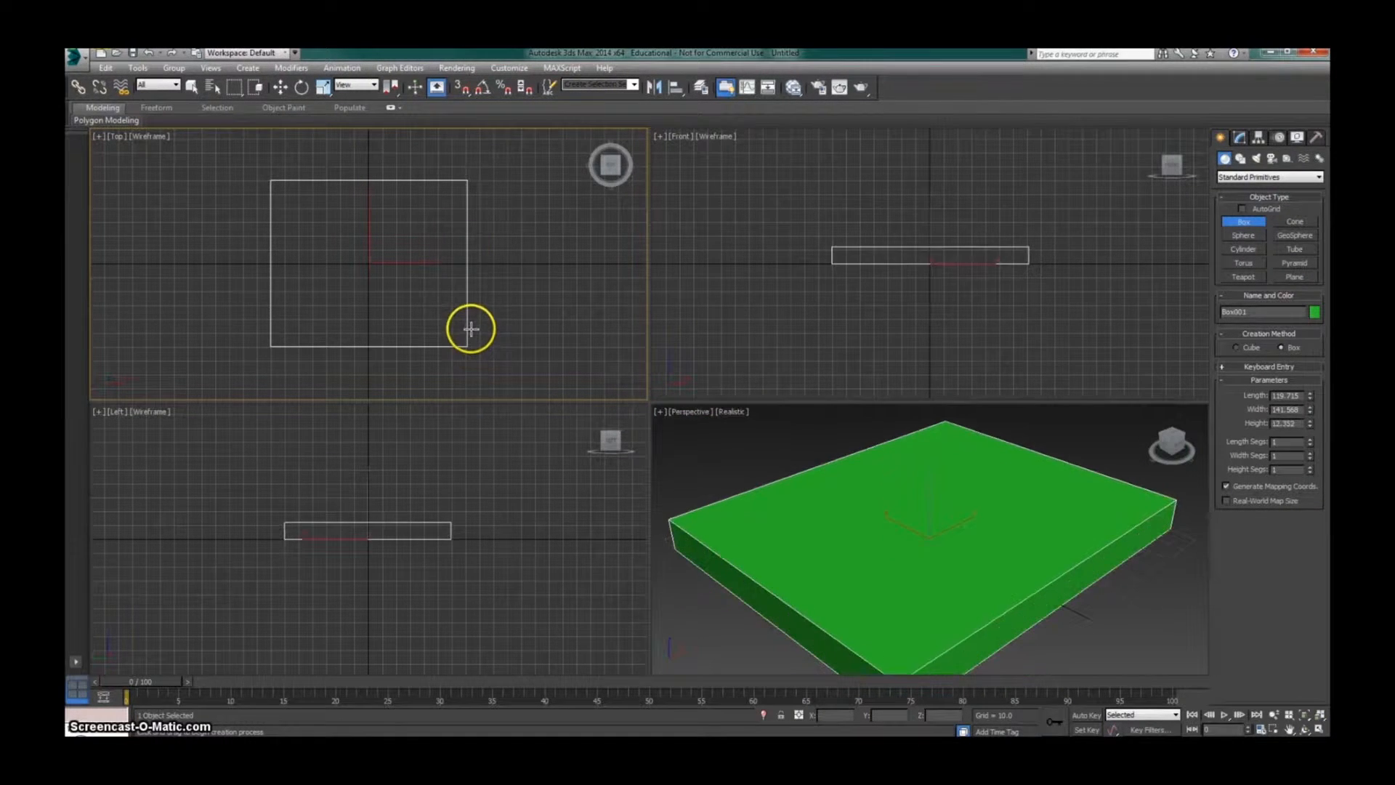
{"action": "left_click", "coordinate": [468, 326]}
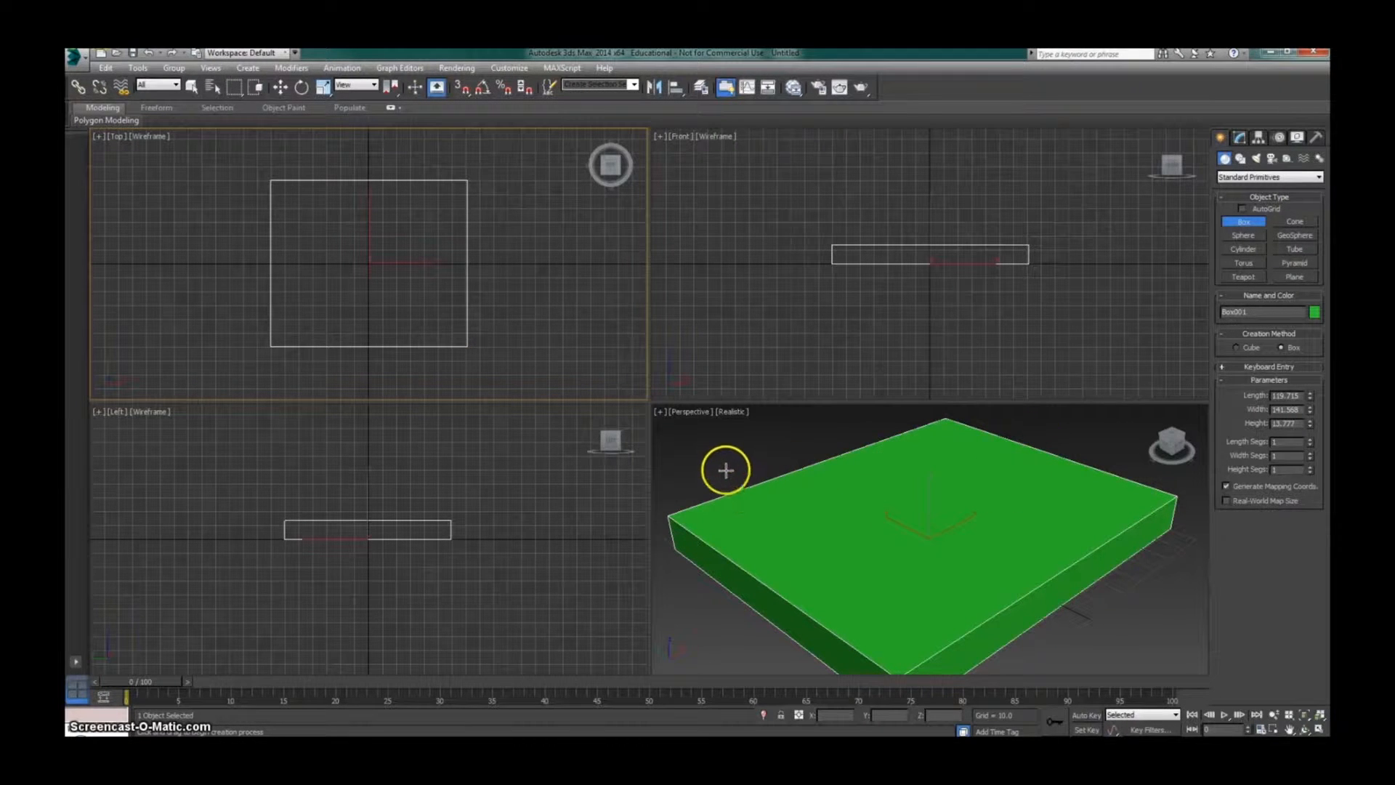
{"action": "left_click_drag", "start_coordinate": [1301, 395], "coordinate": [1265, 395]}
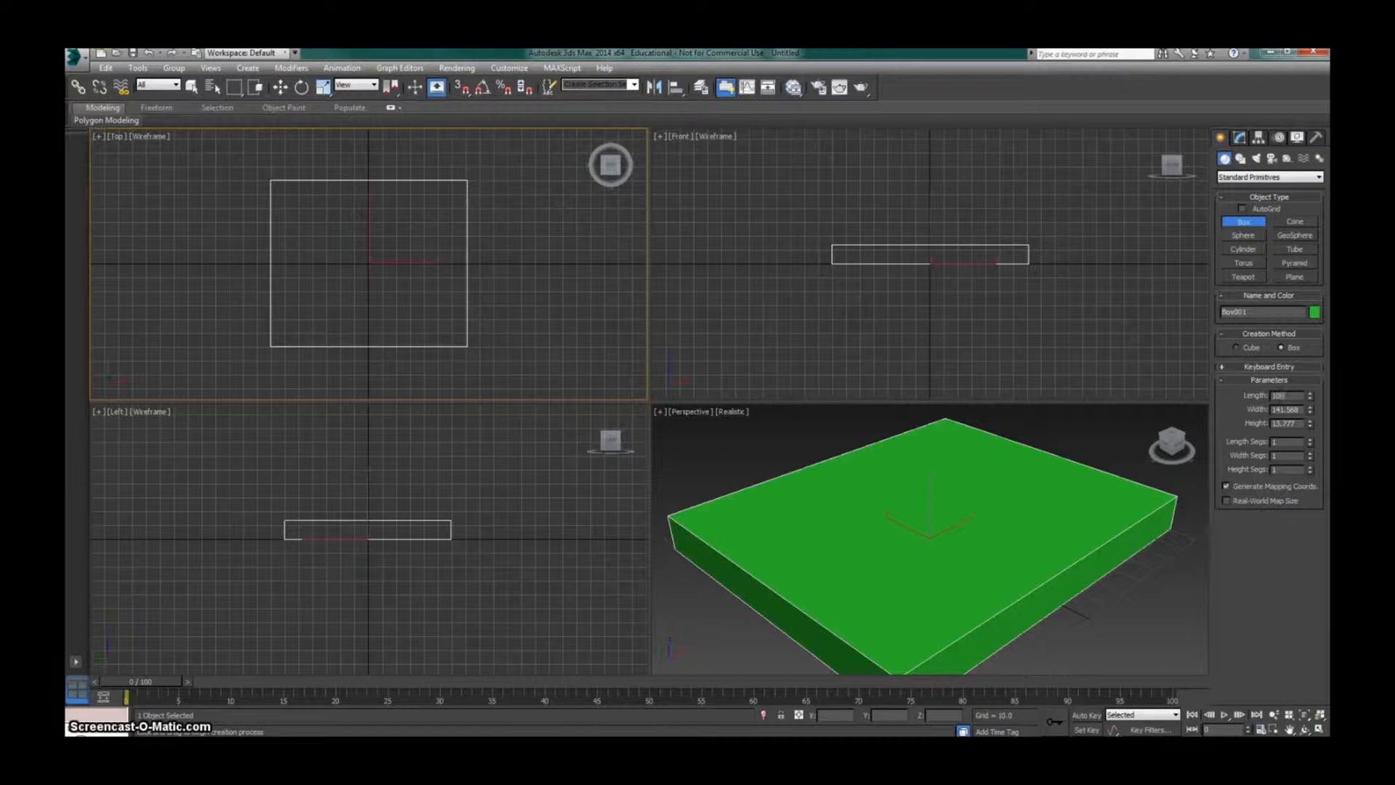
{"action": "key", "text": "Tab"}
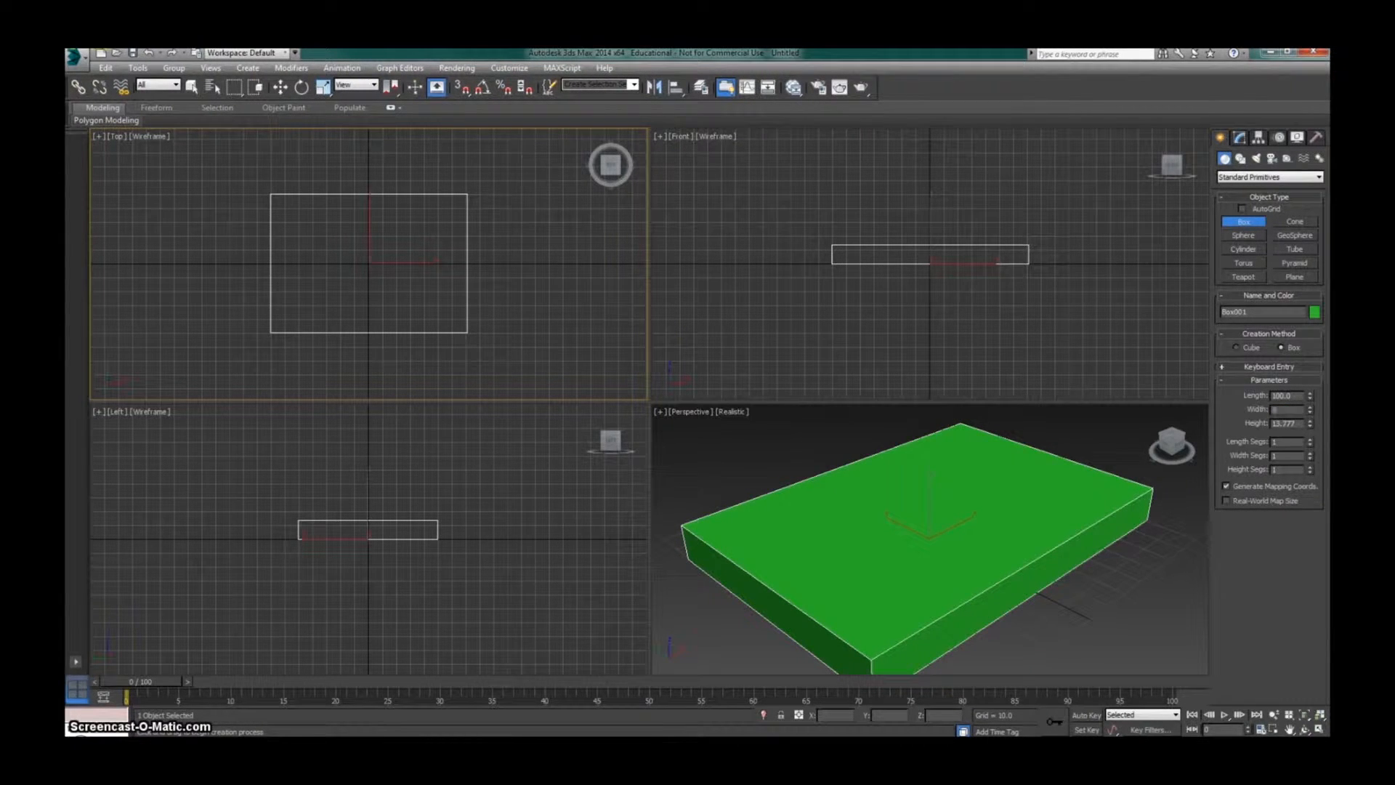
{"action": "key", "text": "Tab"}
{"action": "key", "text": "Return"}
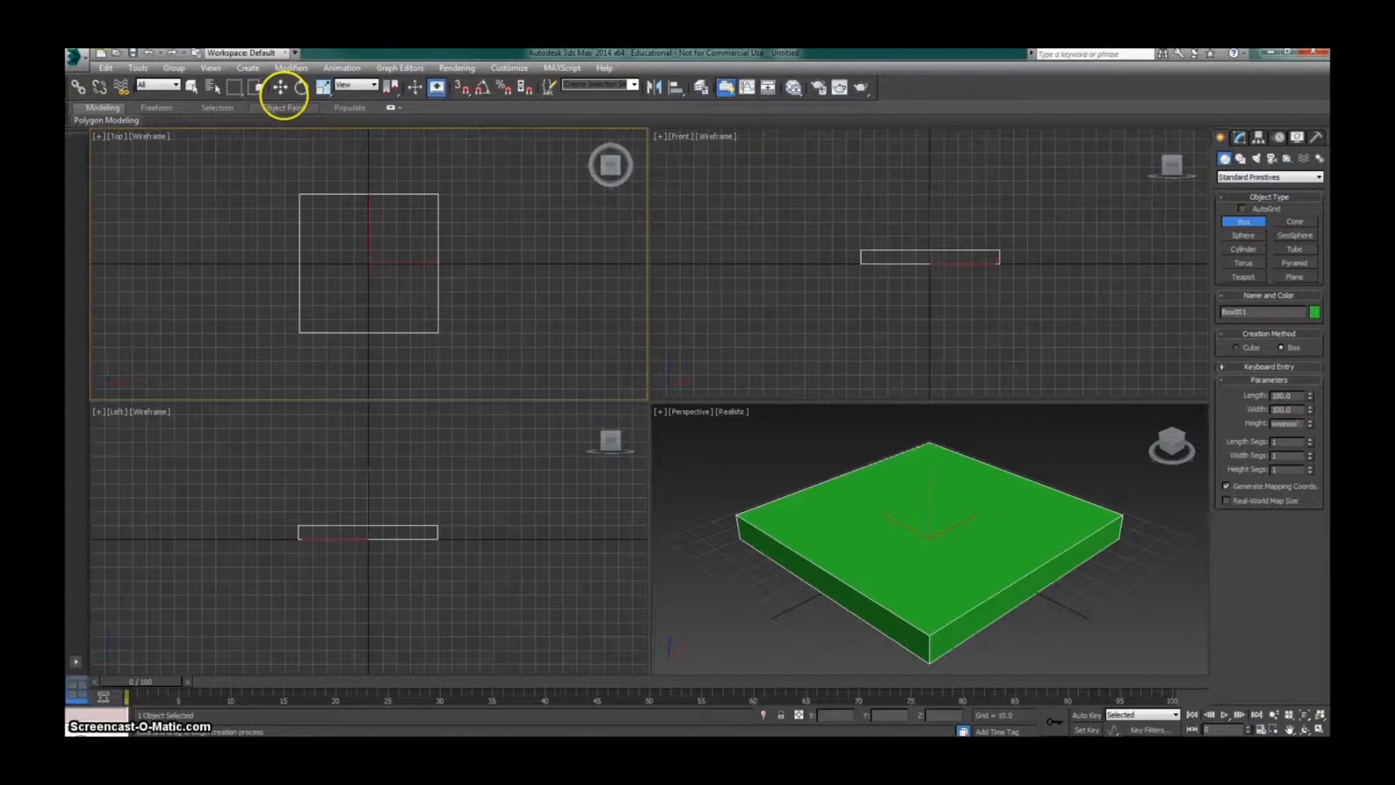
- Raise the box above the grid to about Z 70
{"action": "left_click", "coordinate": [282, 88]}
{"action": "left_click_drag", "start_coordinate": [926, 502], "coordinate": [910, 315]}
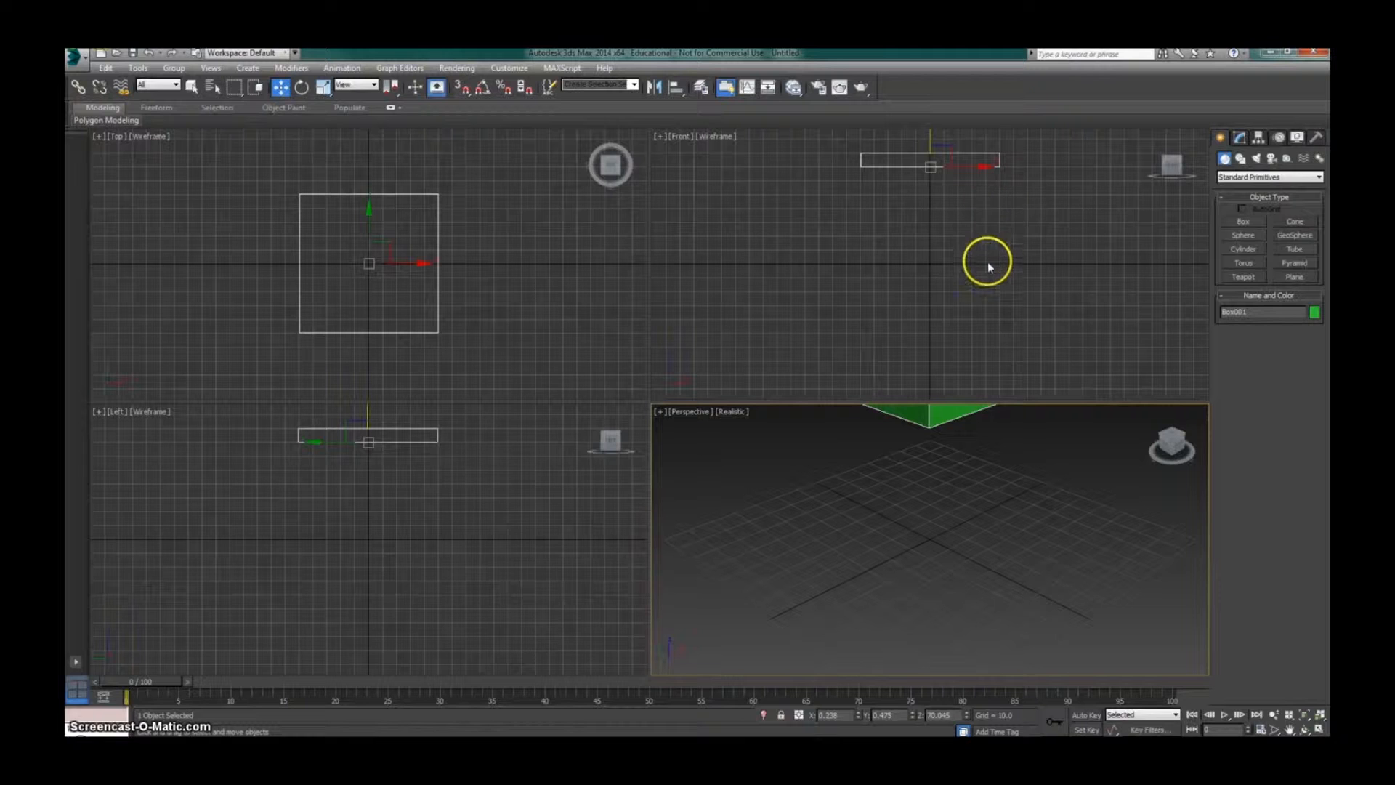
{"action": "left_click", "coordinate": [1288, 727]}
{"action": "left_click_drag", "start_coordinate": [963, 511], "coordinate": [954, 568]}
{"action": "scroll", "coordinate": [974, 596], "scroll_direction": "down", "scroll_amount": 4}
{"action": "scroll", "coordinate": [973, 593], "scroll_direction": "up", "scroll_amount": 2}
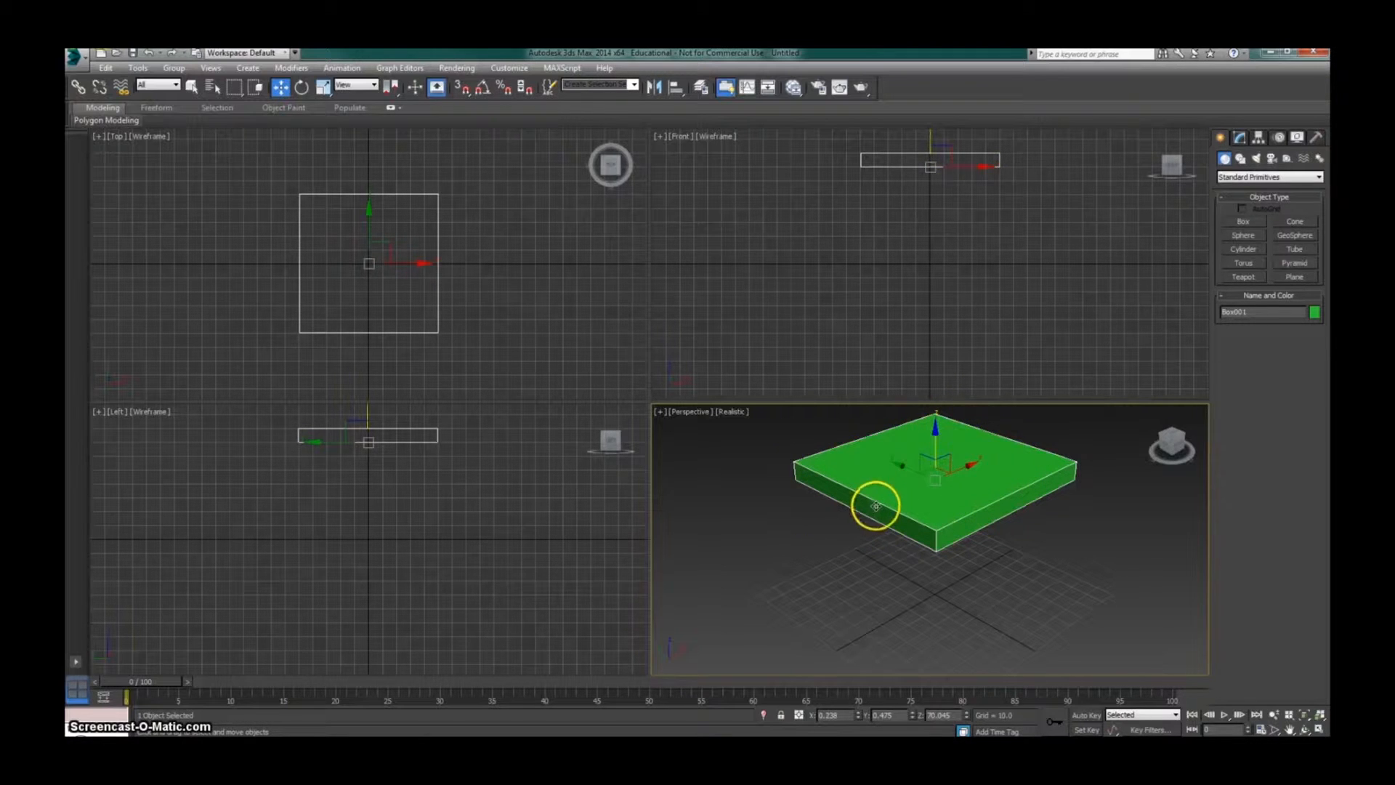
- Set the box's length segments and width segments to 3 each
{"action": "left_click", "coordinate": [1240, 138]}
{"action": "left_click", "coordinate": [1223, 137]}
{"action": "left_click", "coordinate": [1239, 138]}
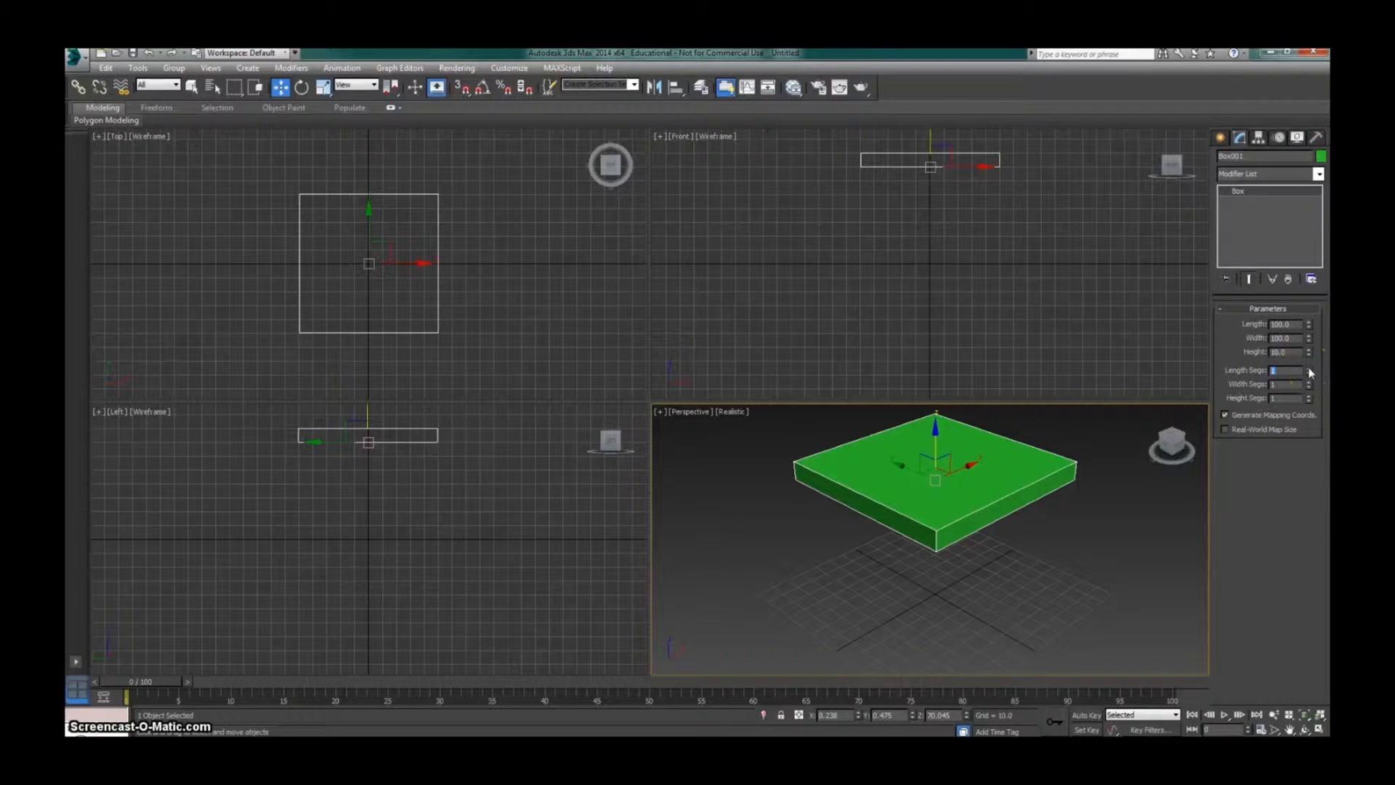
{"action": "left_click", "coordinate": [1308, 368]}
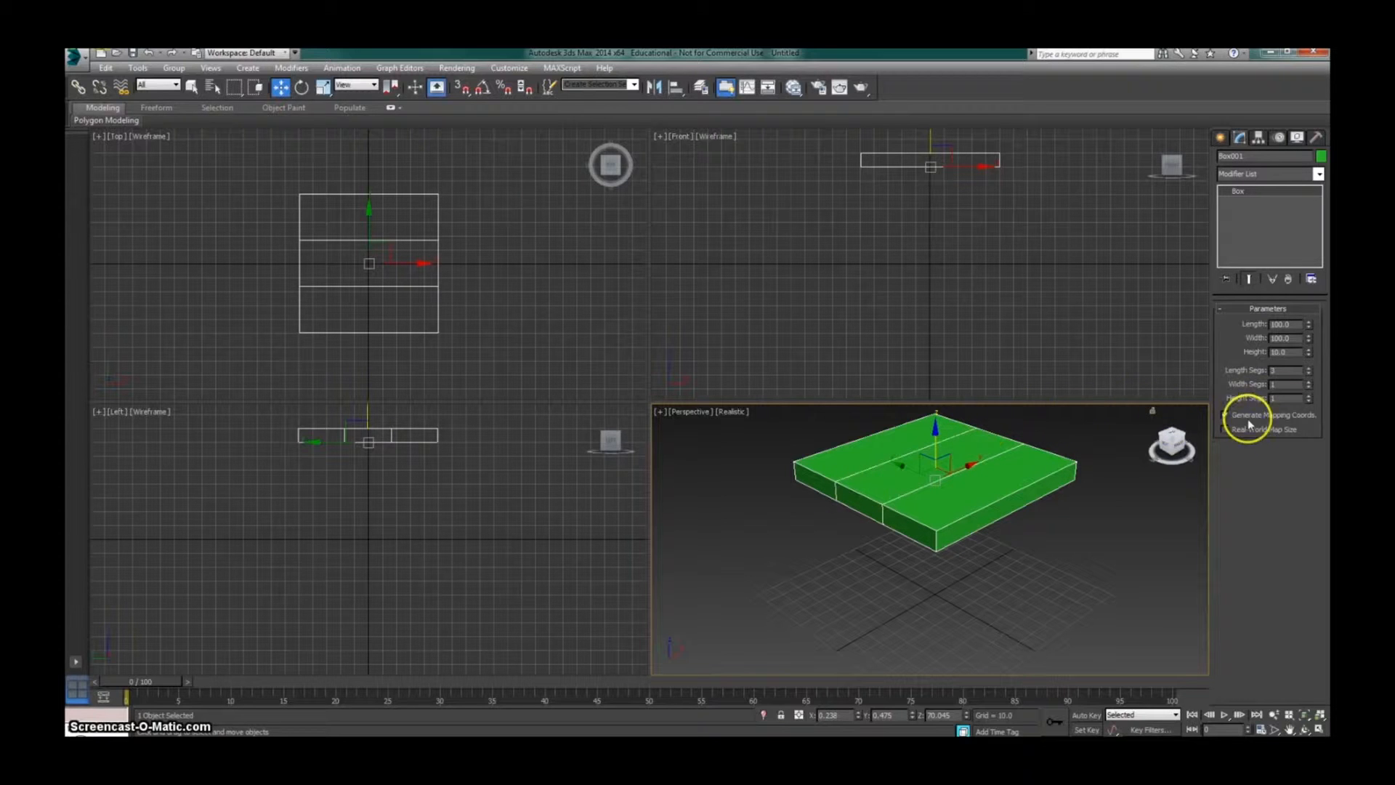
{"action": "left_click", "coordinate": [1308, 383]}
{"action": "left_click", "coordinate": [1309, 383]}
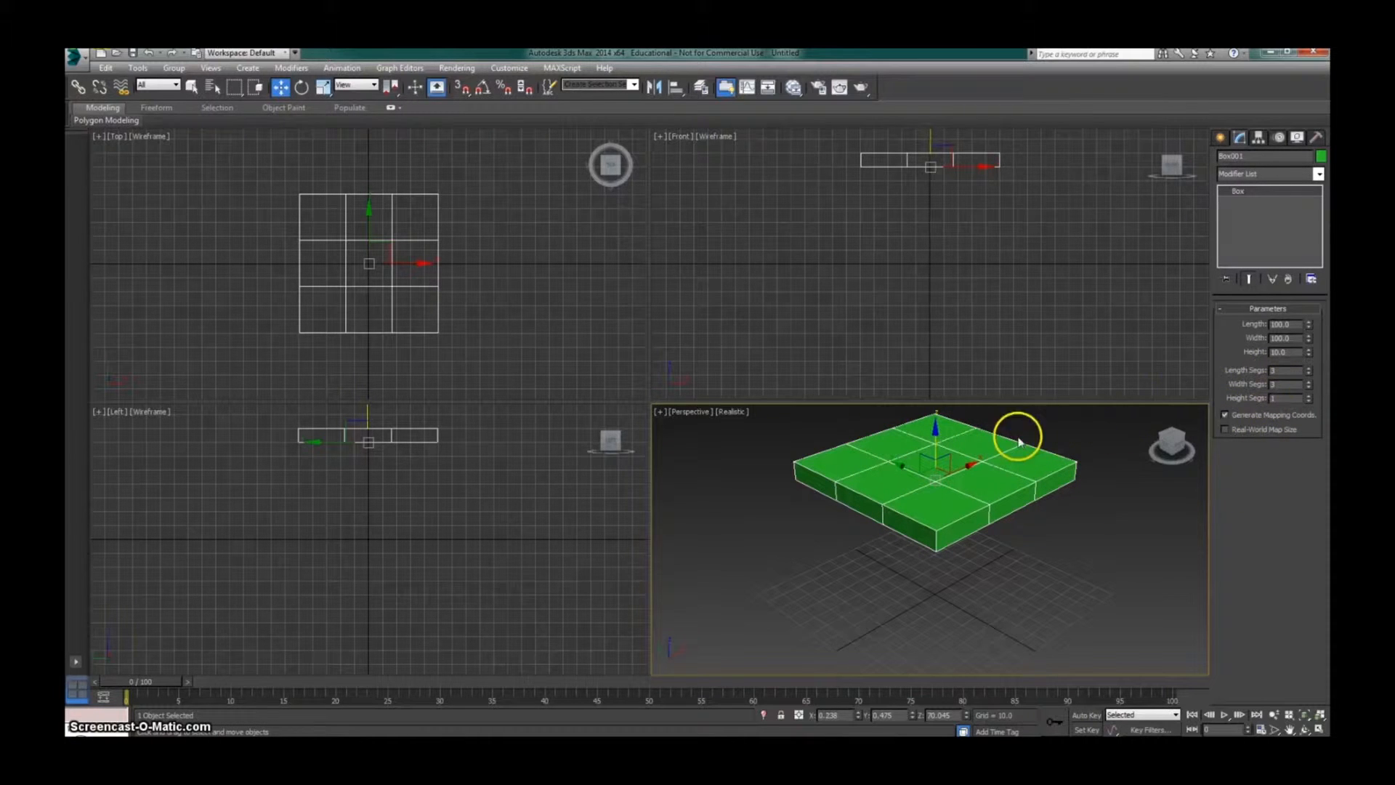
- Apply a Ripple modifier to the box and adjust its amplitudes and wave length to distort the surface
{"action": "left_click", "coordinate": [1318, 175]}
{"action": "left_click_drag", "start_coordinate": [1319, 193], "coordinate": [1301, 511]}
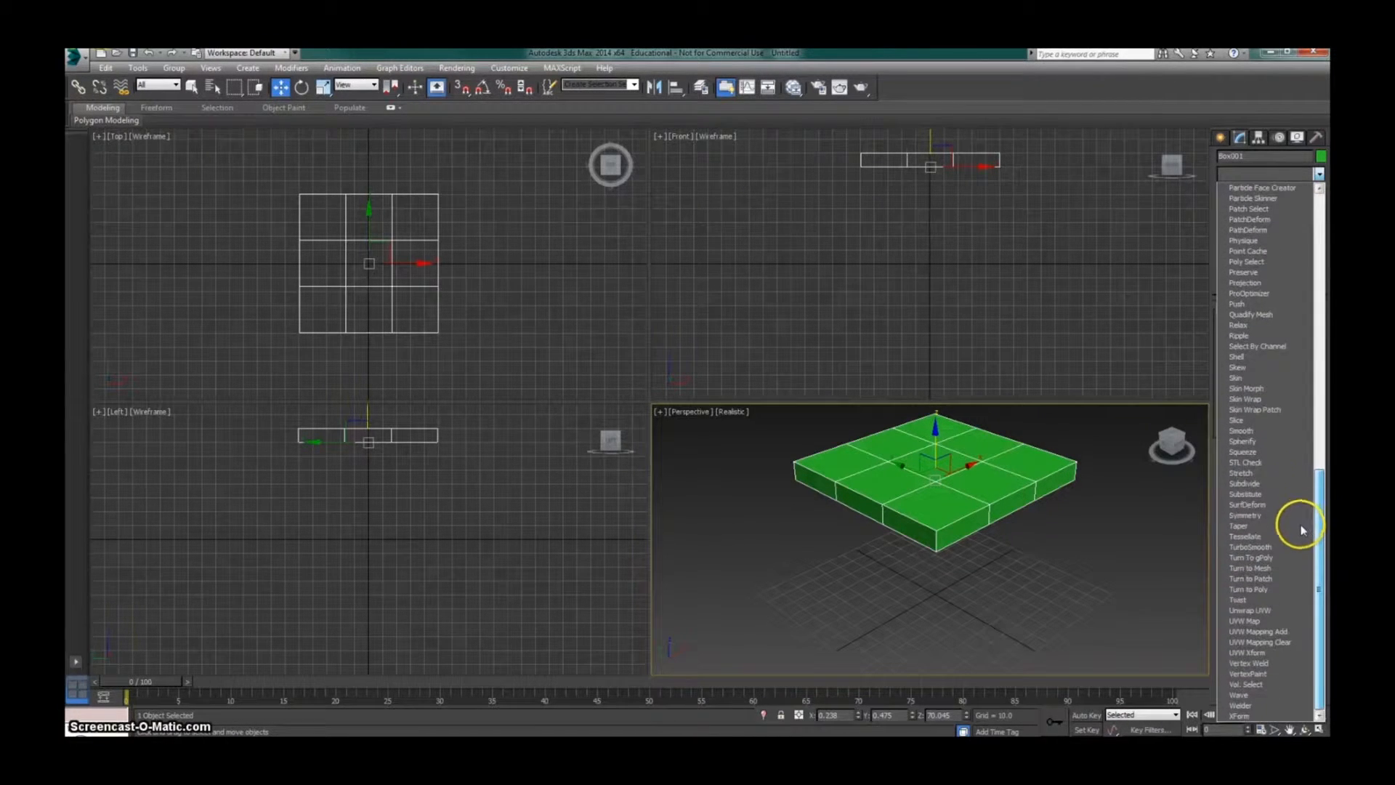
{"action": "left_click_drag", "start_coordinate": [1320, 501], "coordinate": [1321, 480]}
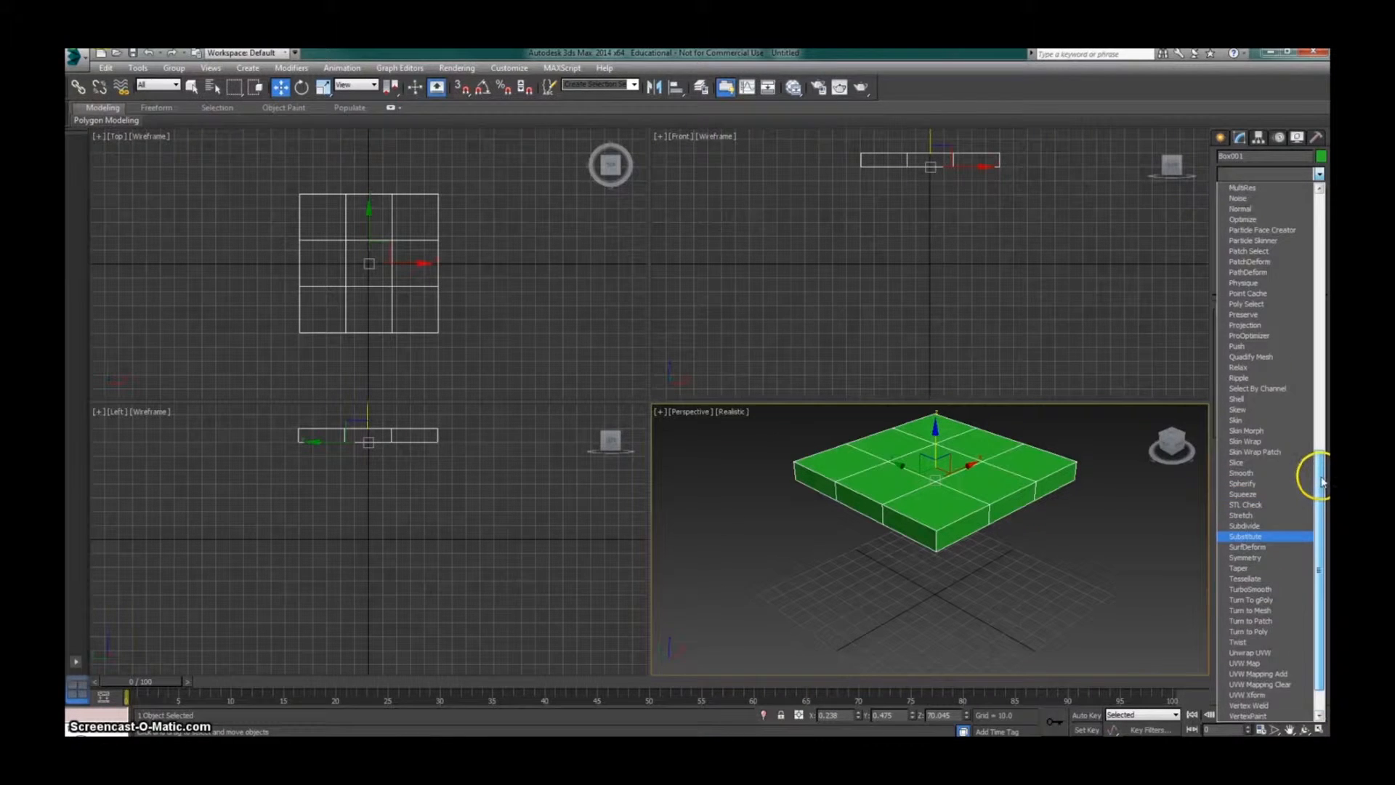
{"action": "left_click", "coordinate": [1238, 379]}
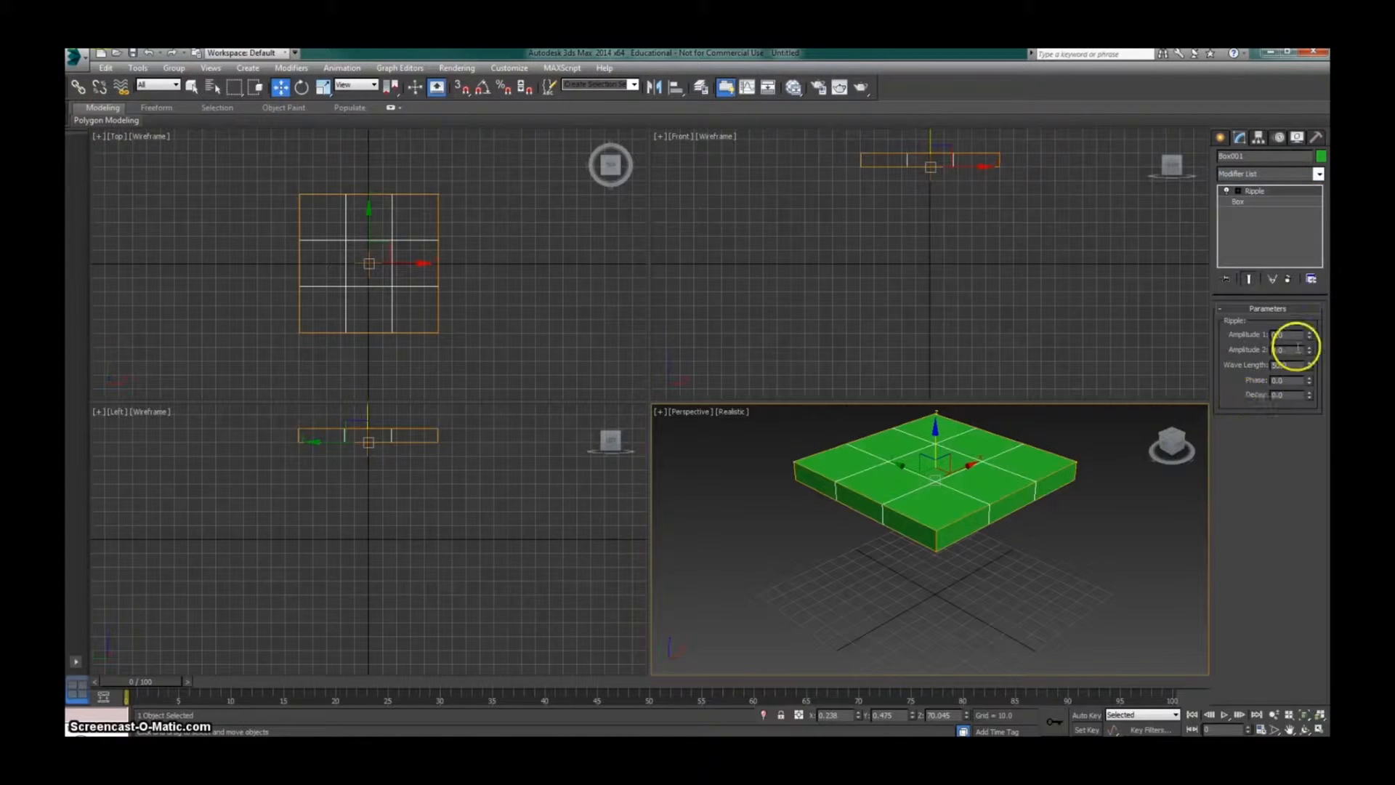
{"action": "left_click_drag", "start_coordinate": [1309, 339], "coordinate": [1319, 280]}
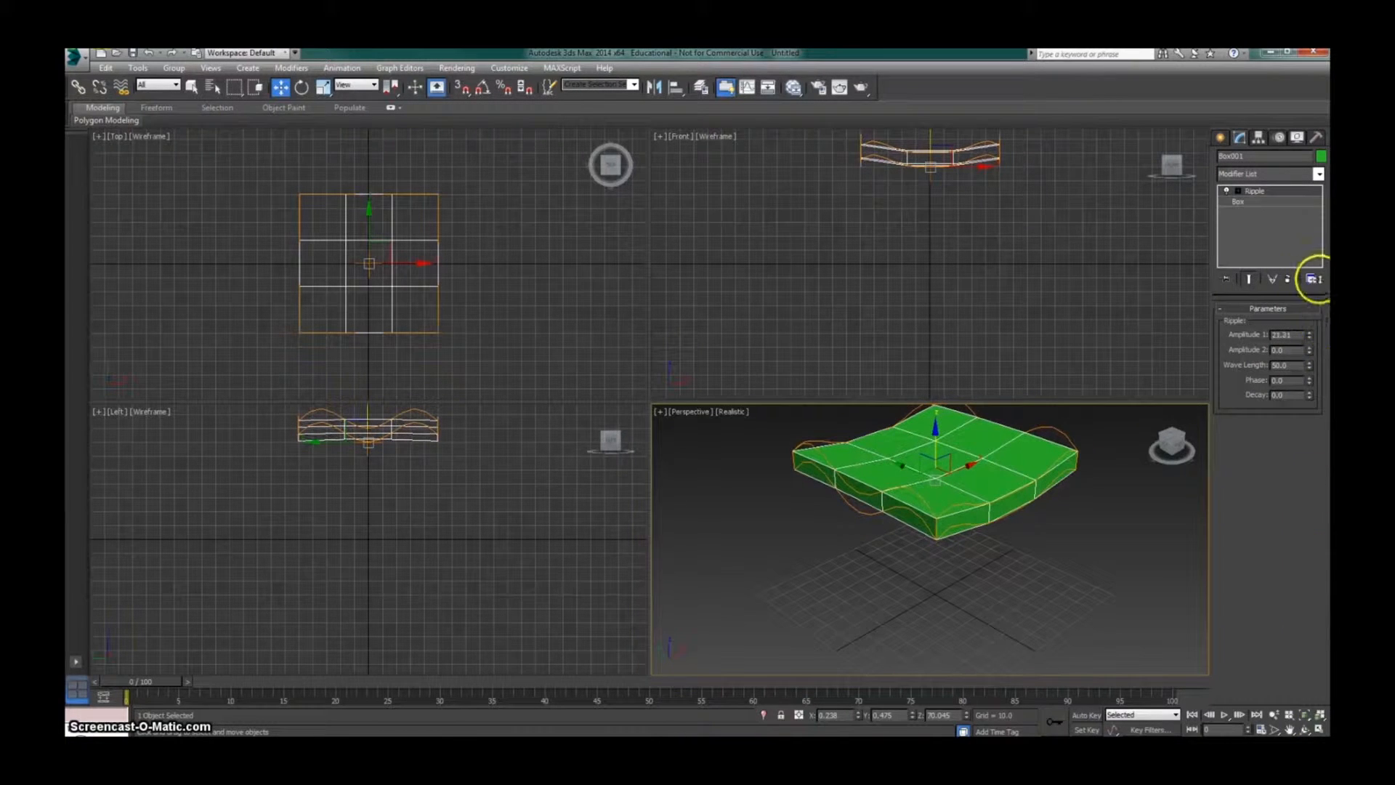
{"action": "left_click_drag", "start_coordinate": [1310, 356], "coordinate": [1302, 415]}
{"action": "mouse_move", "coordinate": [1306, 364]}
{"action": "left_mouse_down"}
{"action": "mouse_move", "coordinate": [1308, 504]}
{"action": "mouse_move", "coordinate": [1310, 365]}
{"action": "mouse_move", "coordinate": [1312, 385]}
{"action": "left_mouse_up"}
- Set the base box's length segments and width segments to 3 beneath the Ripple modifier
{"action": "left_click", "coordinate": [1260, 204]}
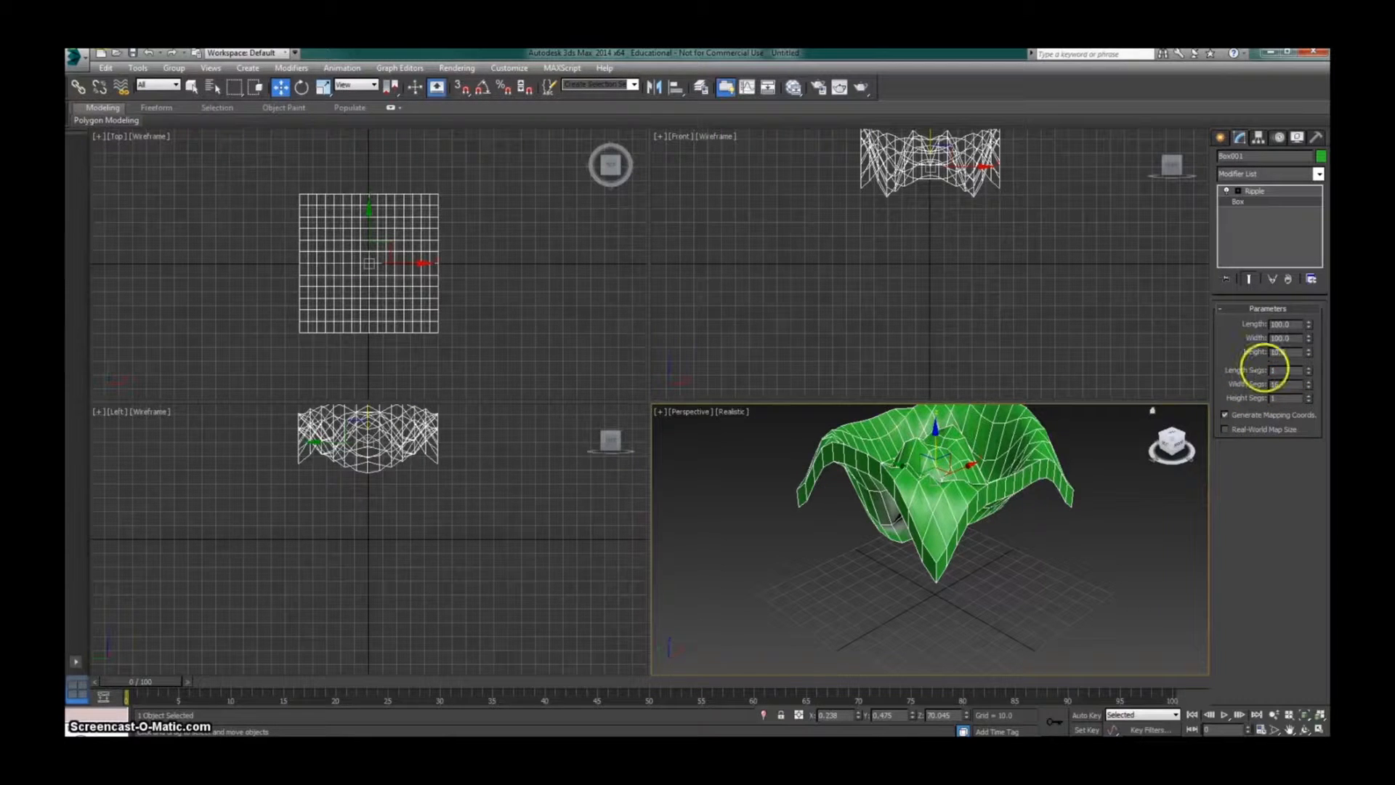
{"action": "type", "text": "3"}
{"action": "key", "text": "Tab"}
{"action": "type", "text": "3"}
{"action": "key", "text": "Tab"}
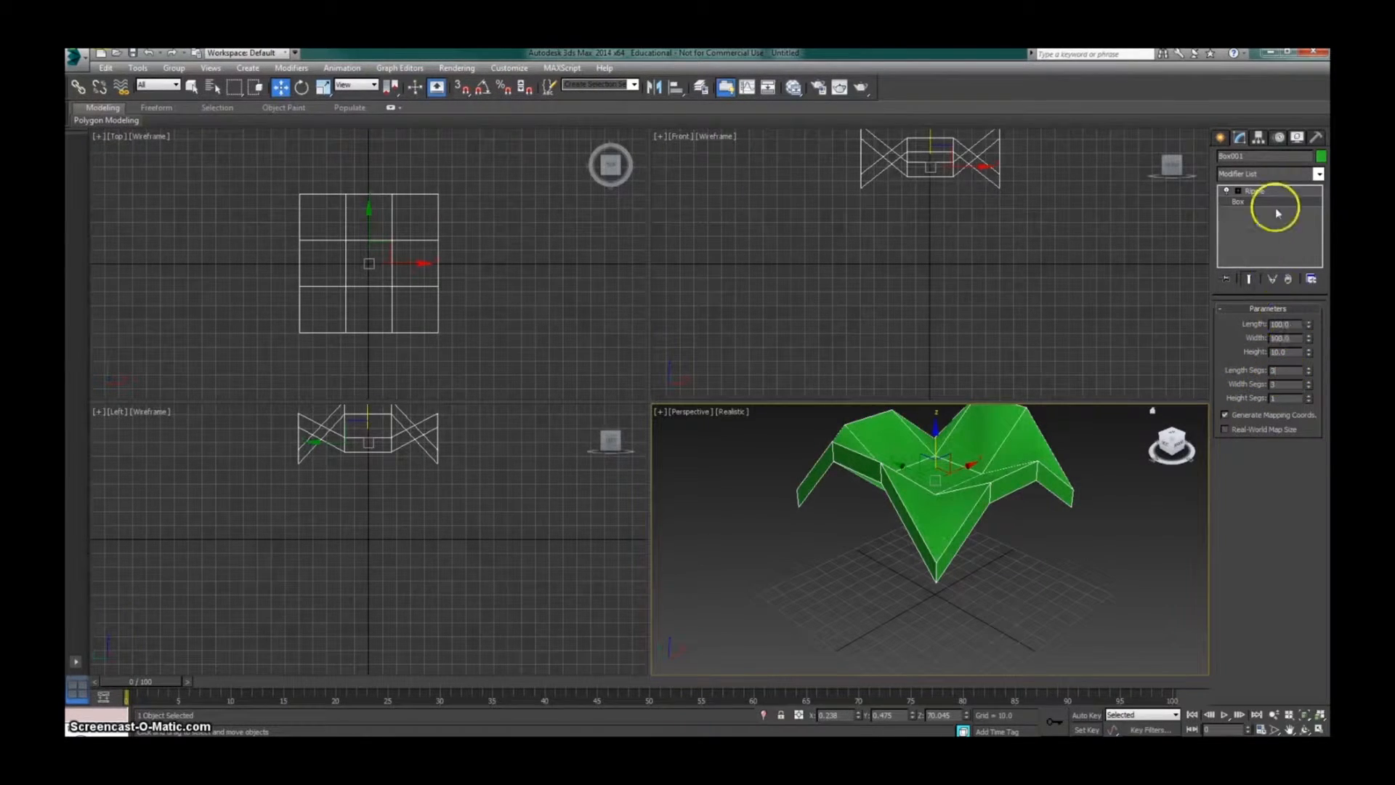
- Delete the Ripple modifier from the box
{"action": "left_click", "coordinate": [1257, 192]}
{"action": "right_click", "coordinate": [1246, 194]}
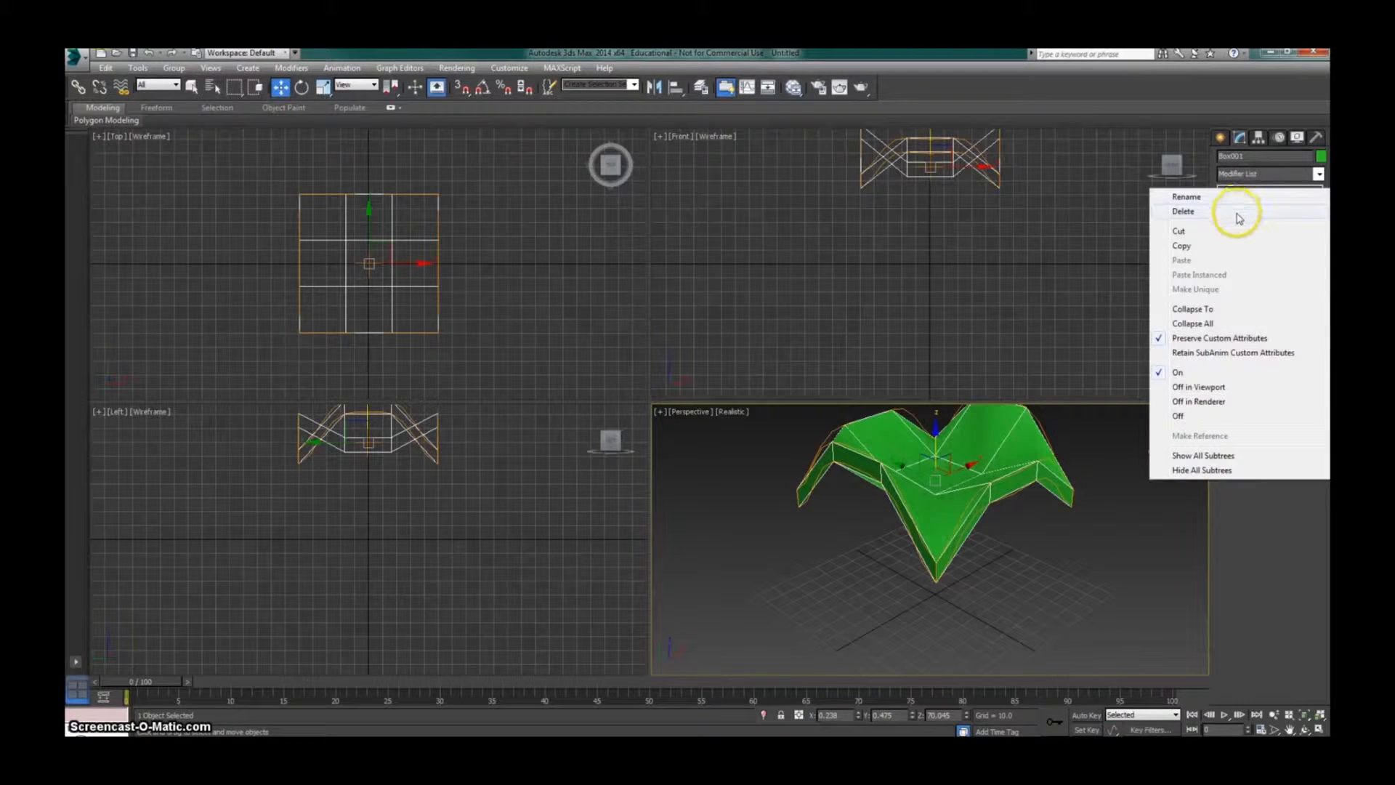
{"action": "left_click", "coordinate": [1236, 213]}
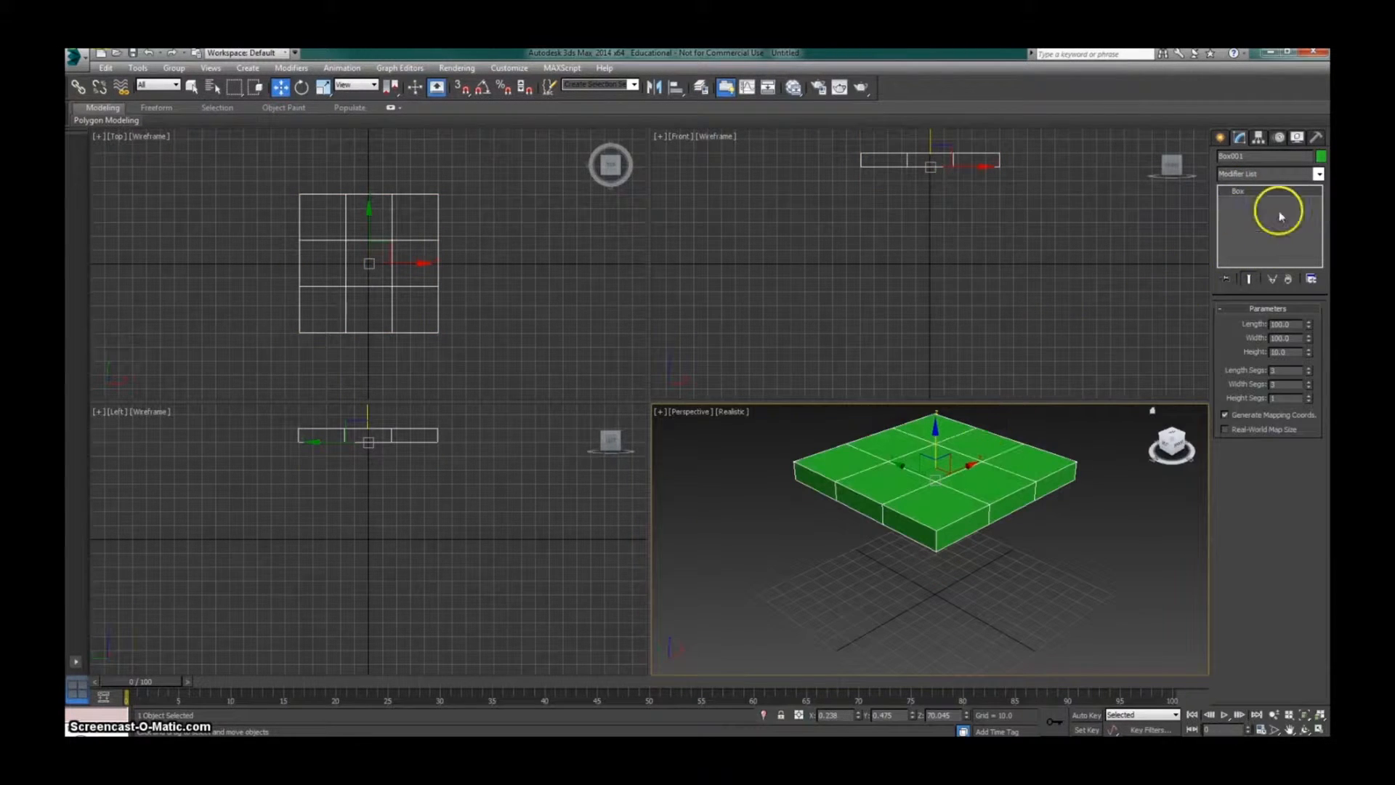
- Add an Edit Poly modifier to the box and activate vertex-level editing
{"action": "left_click", "coordinate": [1319, 174]}
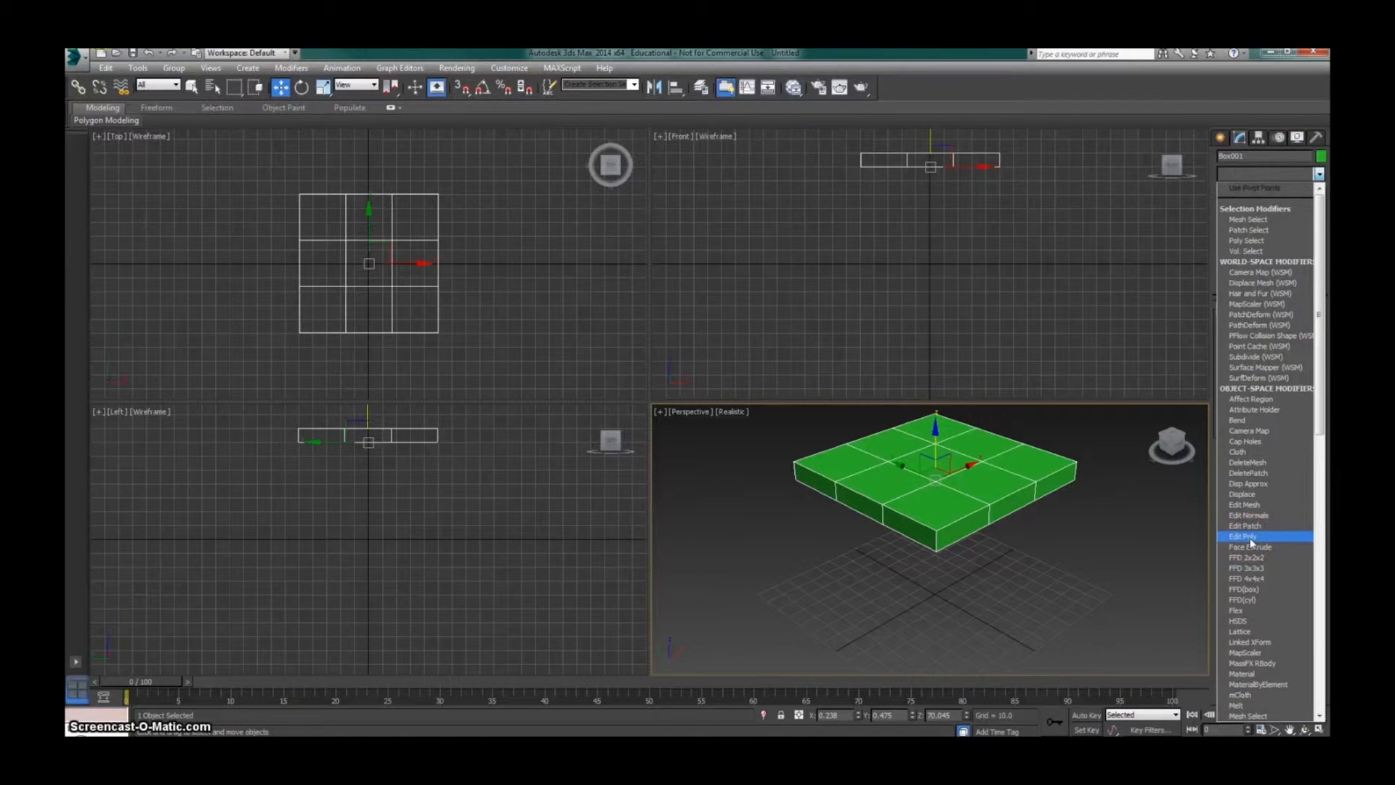
{"action": "left_click", "coordinate": [1244, 537]}
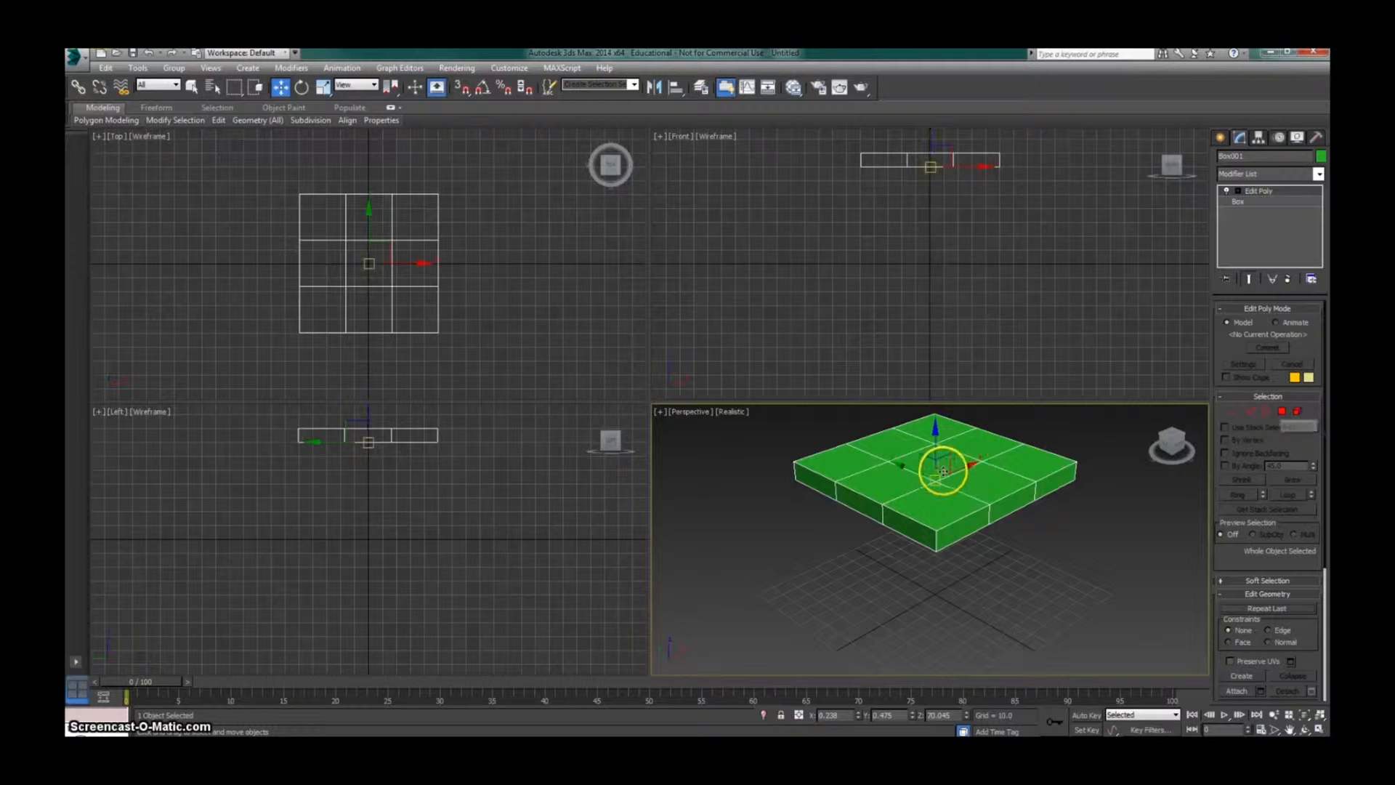
{"action": "left_click", "coordinate": [1235, 412]}
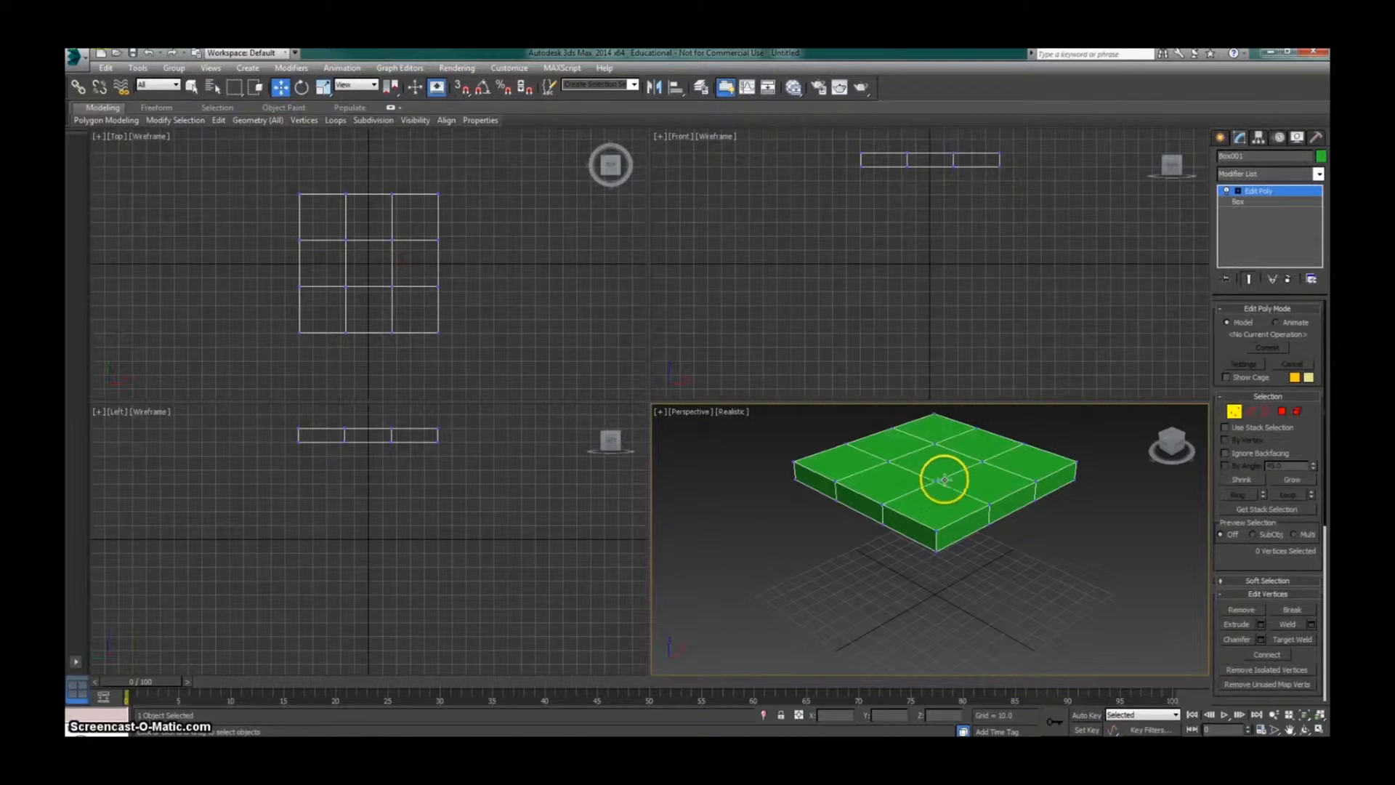
{"action": "left_click", "coordinate": [1251, 412]}
{"action": "left_click", "coordinate": [1234, 412]}
{"action": "left_click", "coordinate": [1235, 412]}
{"action": "left_click", "coordinate": [1235, 412]}
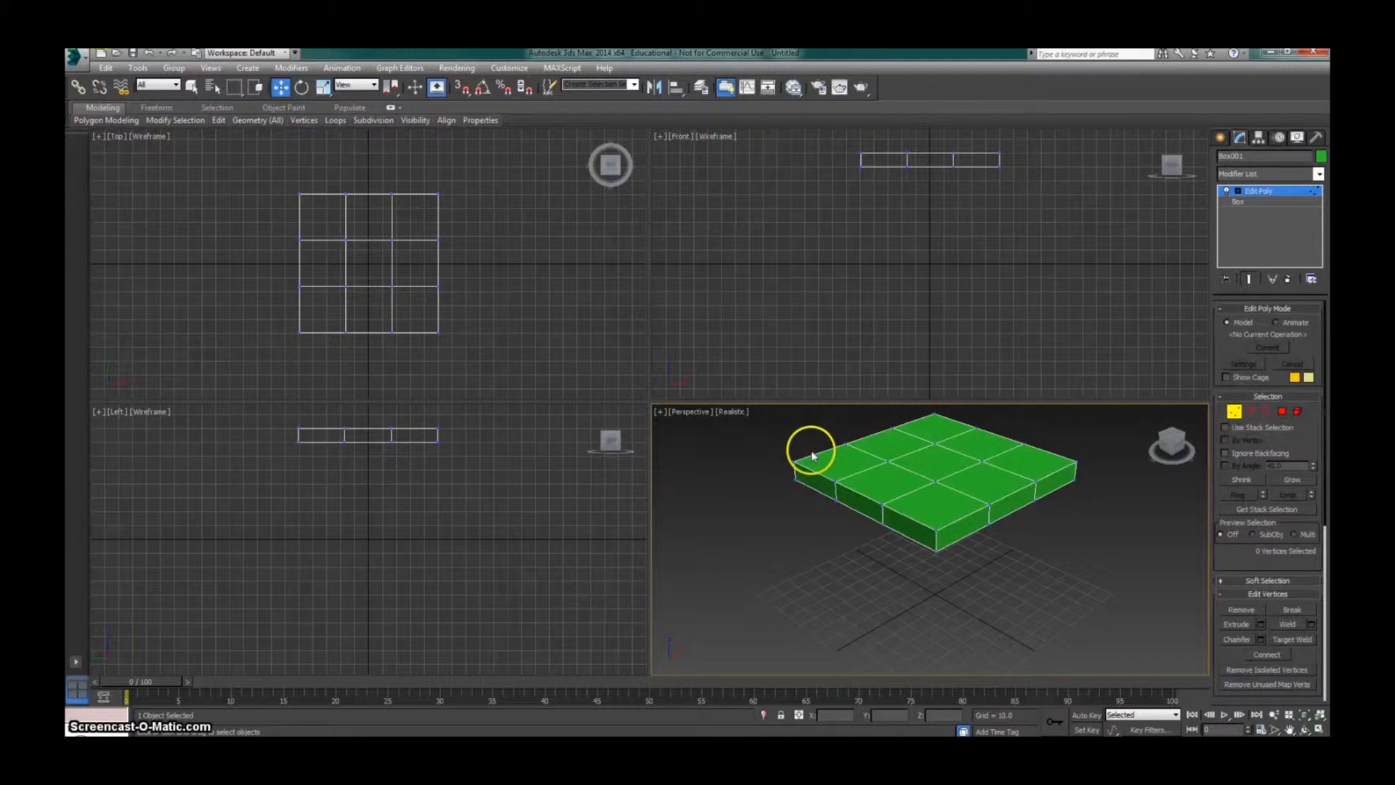
- Try raising a single vertex and a single edge on the box's top face, undoing each move
{"action": "left_click", "coordinate": [934, 480]}
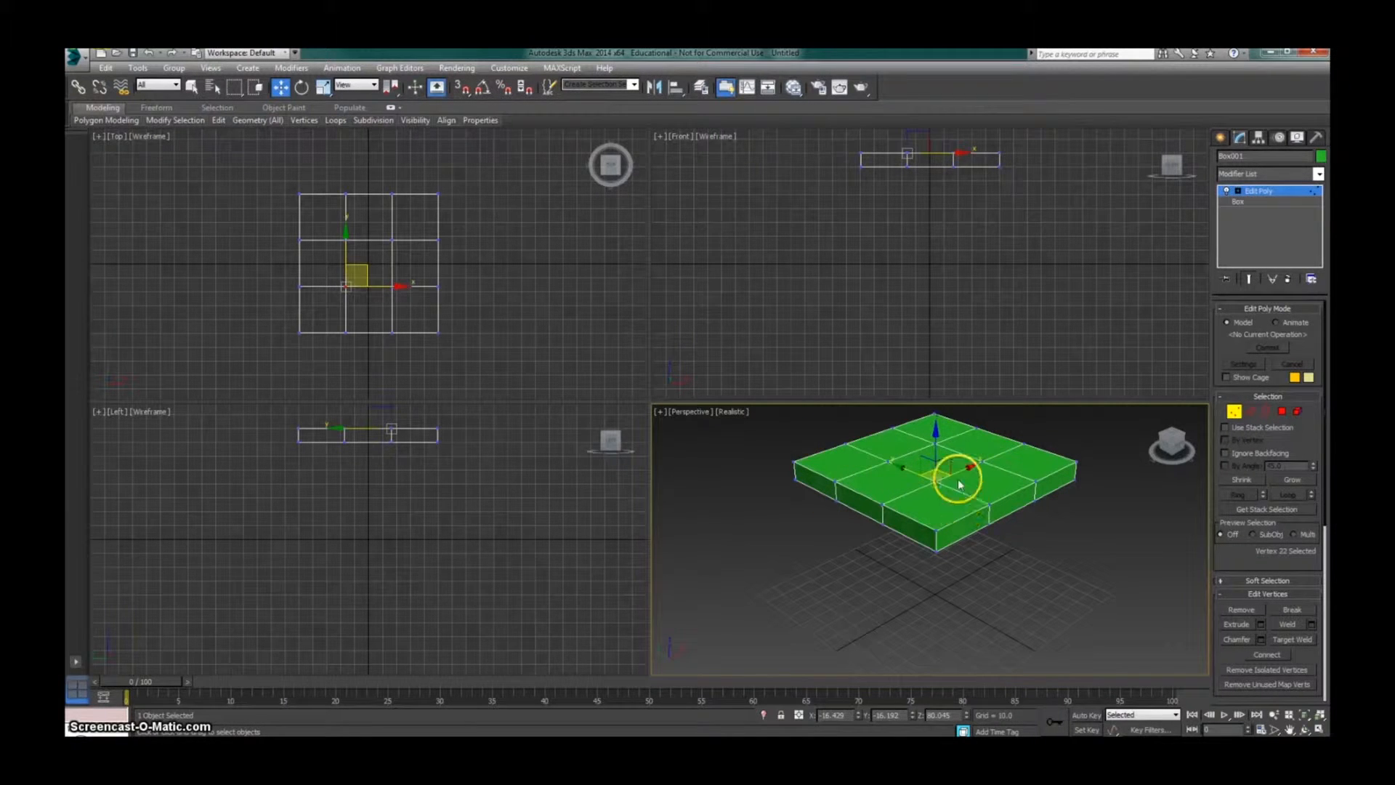
{"action": "left_click_drag", "start_coordinate": [935, 482], "coordinate": [936, 440]}
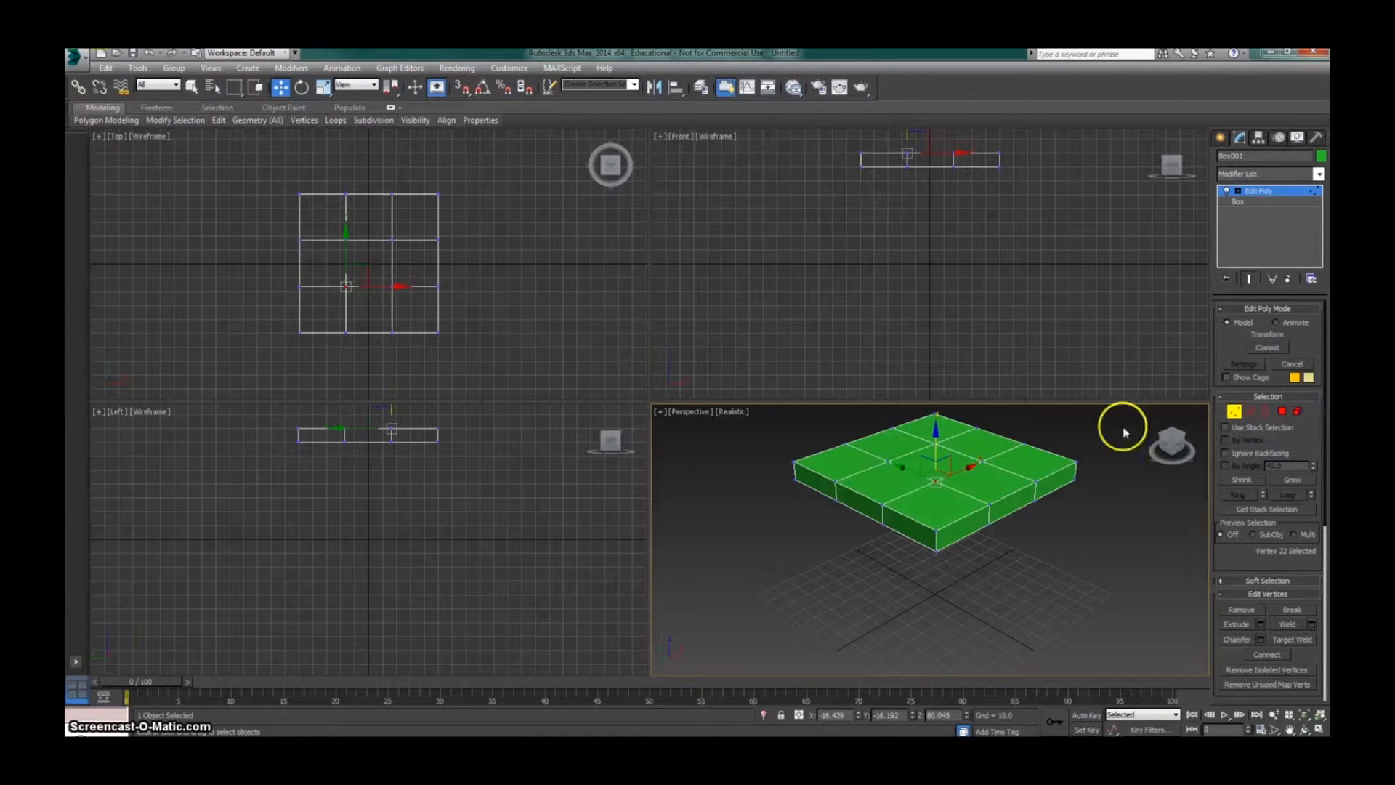
{"action": "left_click", "coordinate": [1251, 412]}
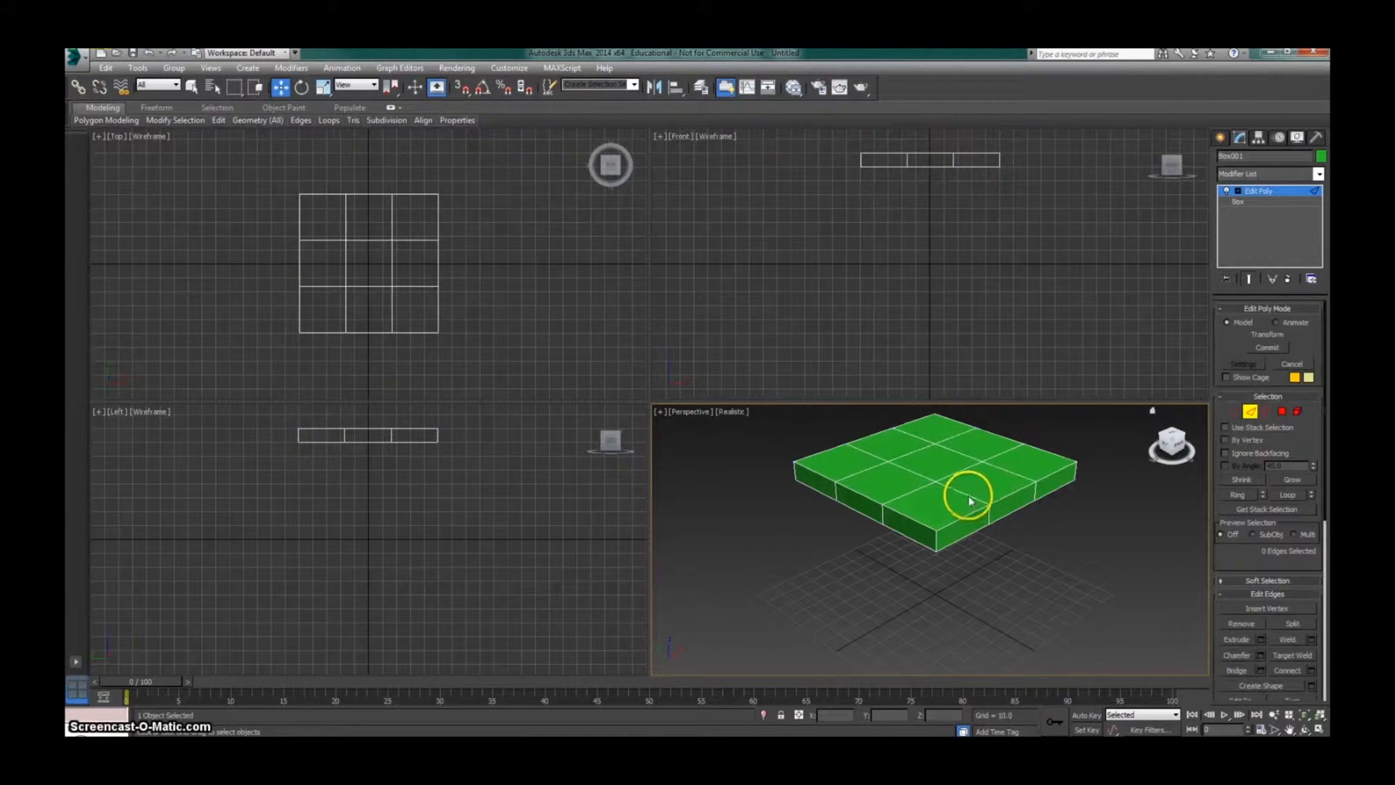
{"action": "left_click_drag", "start_coordinate": [961, 452], "coordinate": [971, 400]}
{"action": "key", "text": "ctrl+z"}
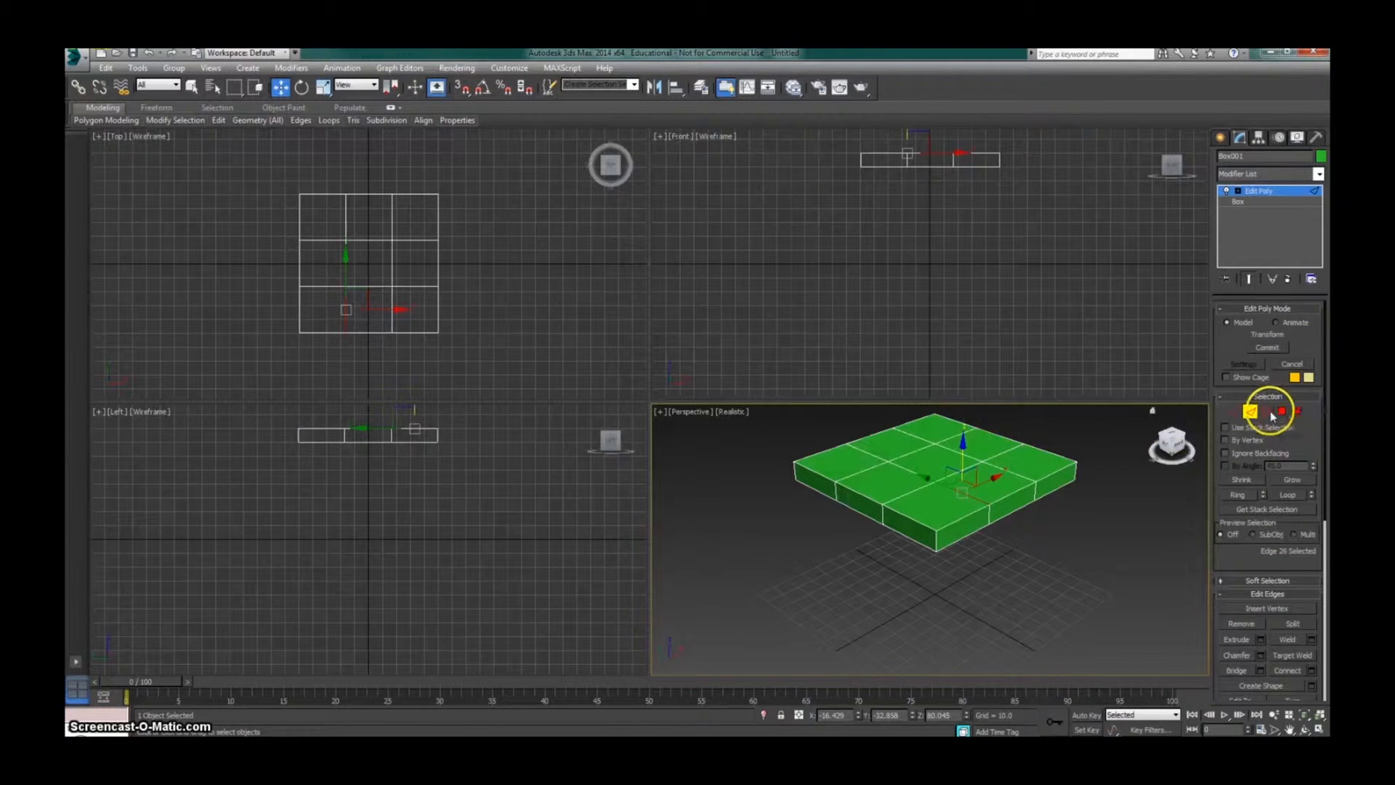
- Try raising the front corner polygon of the box's top, undo the move, and select the whole box as an element
{"action": "left_click", "coordinate": [1282, 411]}
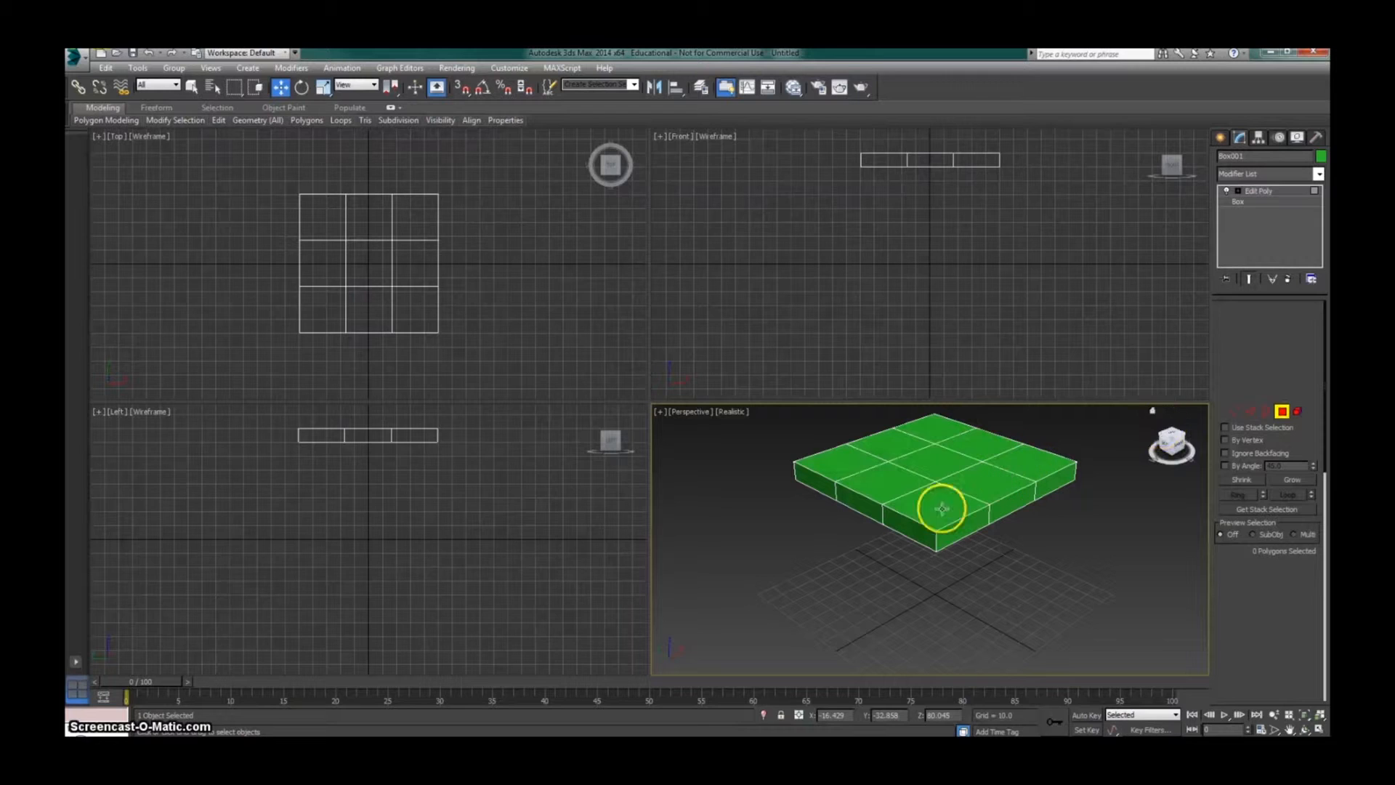
{"action": "left_click", "coordinate": [945, 511]}
{"action": "left_click_drag", "start_coordinate": [936, 467], "coordinate": [936, 414]}
{"action": "key", "text": "ctrl+z"}
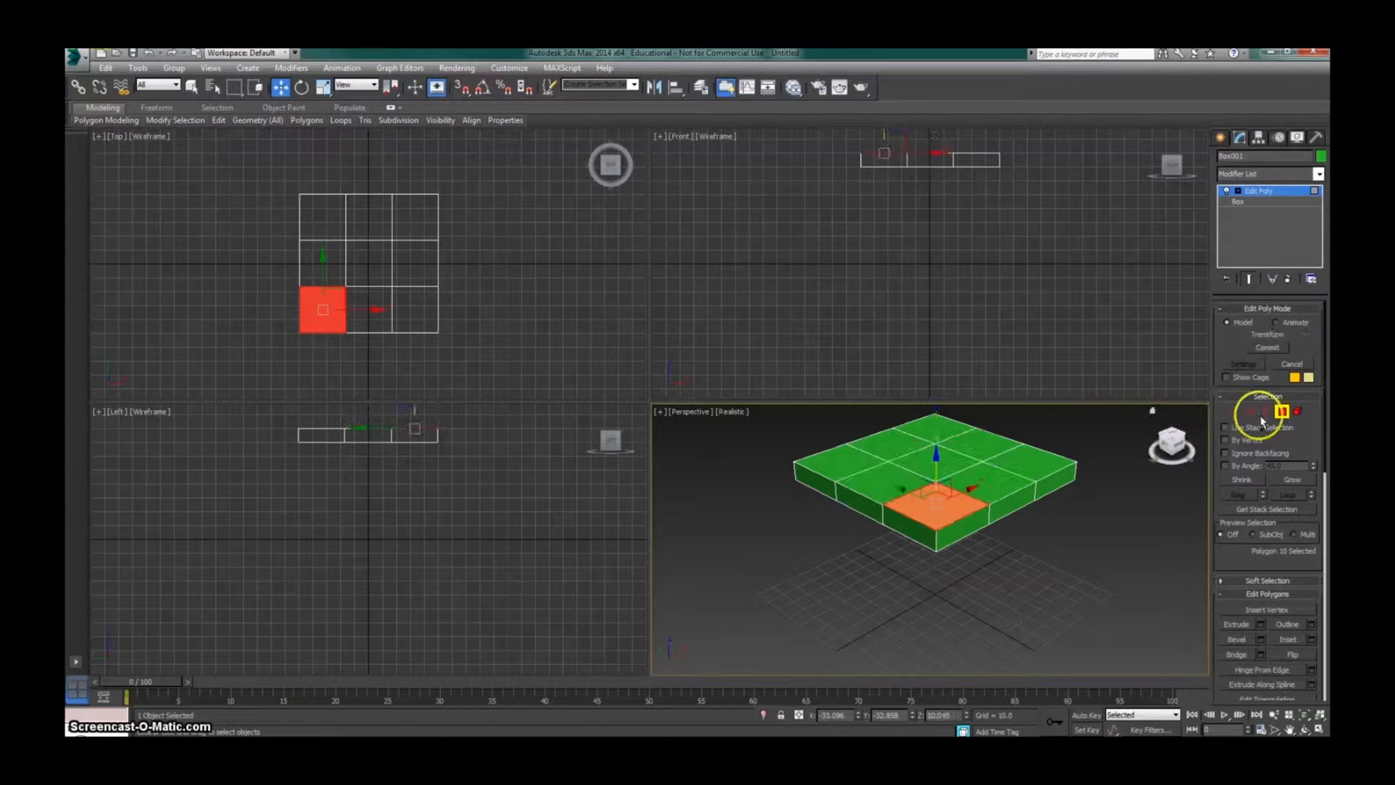
{"action": "left_click", "coordinate": [1298, 411]}
{"action": "left_click", "coordinate": [986, 471]}
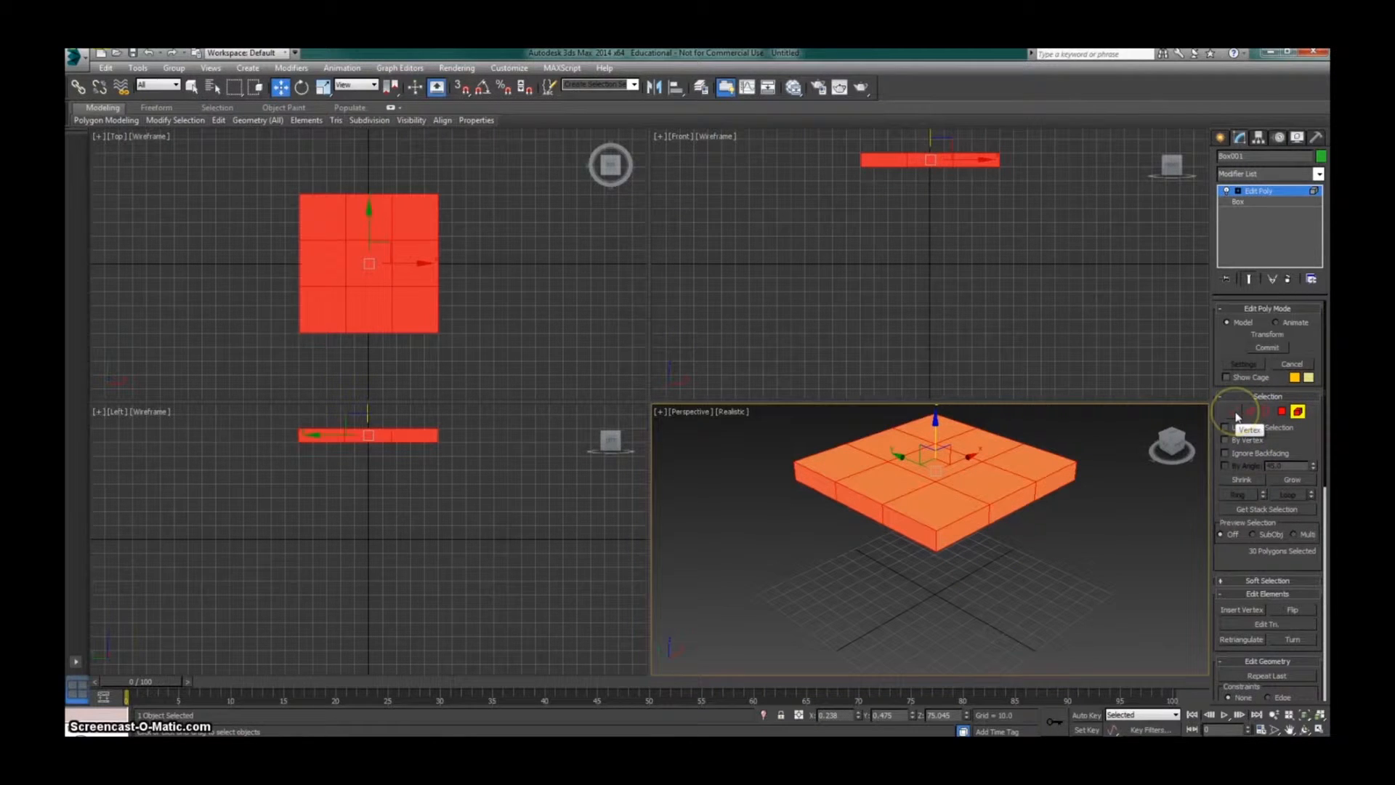
- At vertex level, move the two inner vertex columns outward along X, close to the box's opposite sides, the right one to about X 39.7
{"action": "left_click", "coordinate": [1235, 412]}
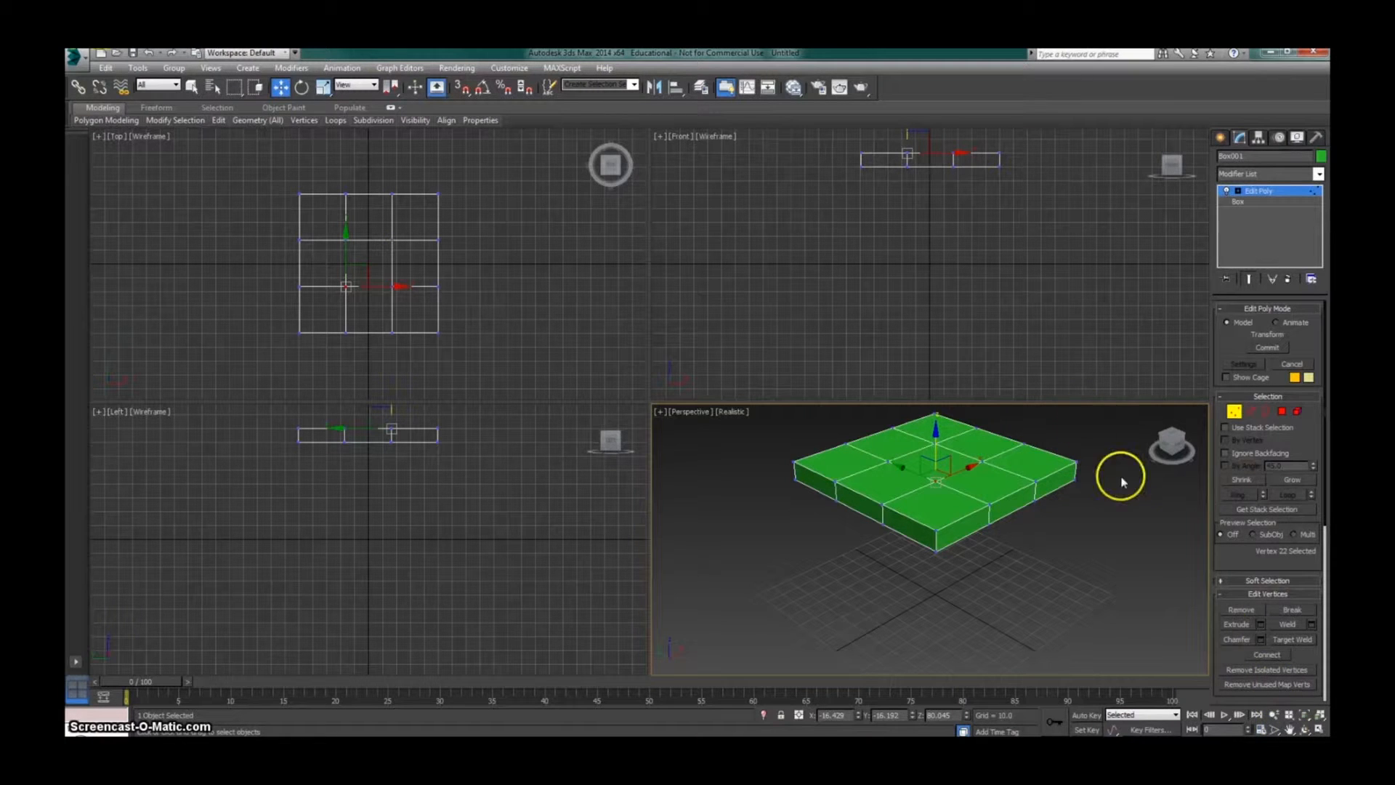
{"action": "middle_click_drag", "start_coordinate": [940, 243], "coordinate": [907, 313]}
{"action": "middle_click_drag", "start_coordinate": [463, 346], "coordinate": [455, 387]}
{"action": "middle_click_drag", "start_coordinate": [432, 469], "coordinate": [429, 593]}
{"action": "middle_click_drag", "start_coordinate": [424, 356], "coordinate": [426, 304]}
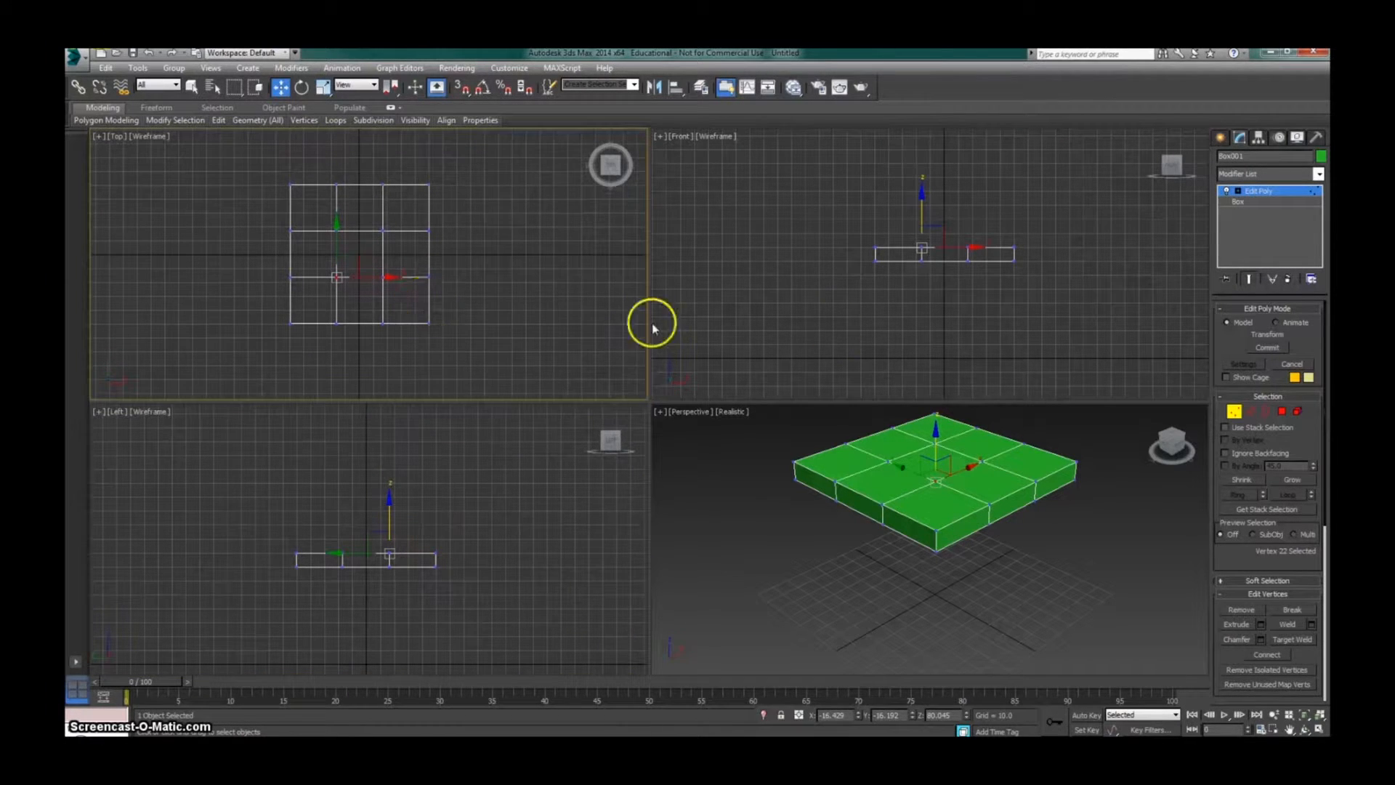
{"action": "middle_click", "coordinate": [939, 282]}
{"action": "left_click_drag", "start_coordinate": [939, 282], "coordinate": [935, 281]}
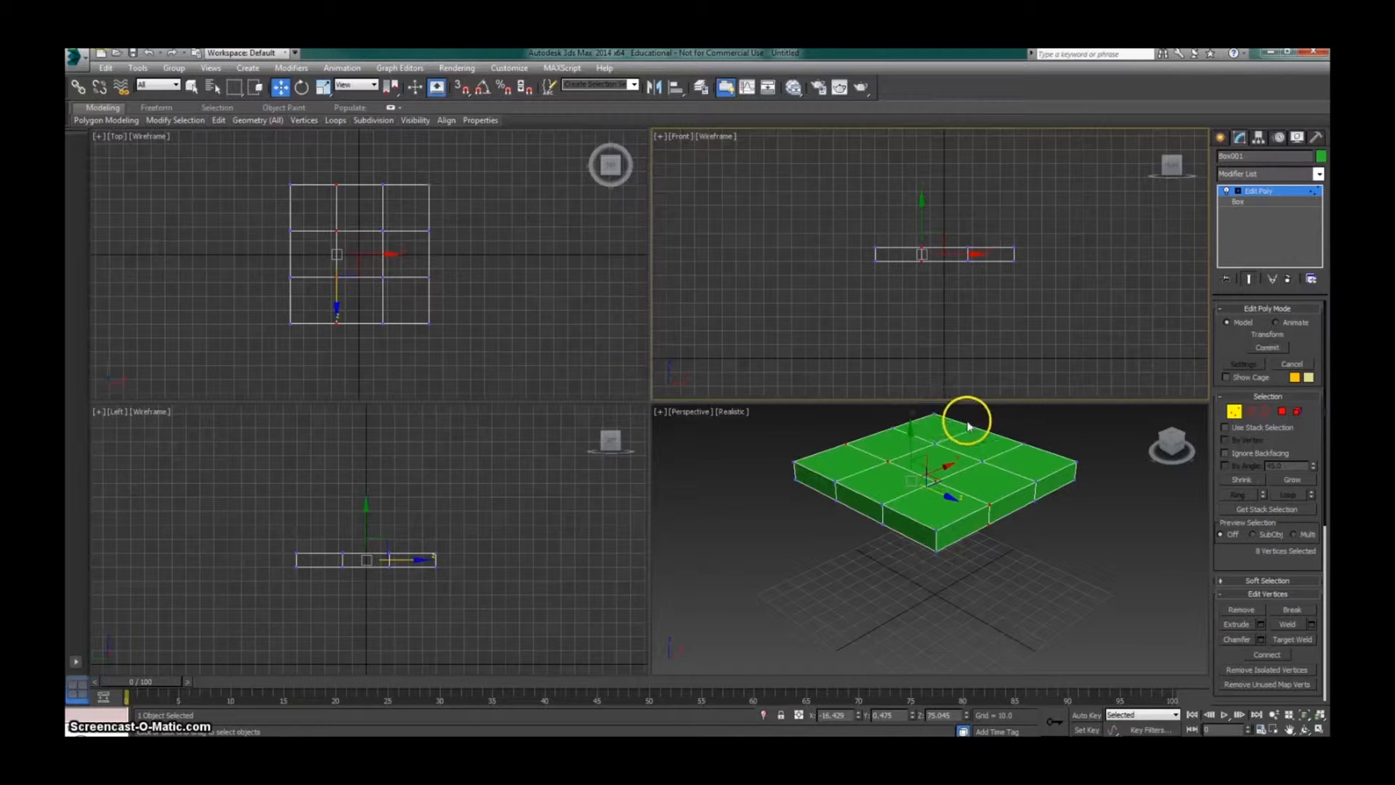
{"action": "left_click", "coordinate": [905, 218]}
{"action": "left_click_drag", "start_coordinate": [896, 216], "coordinate": [943, 281]}
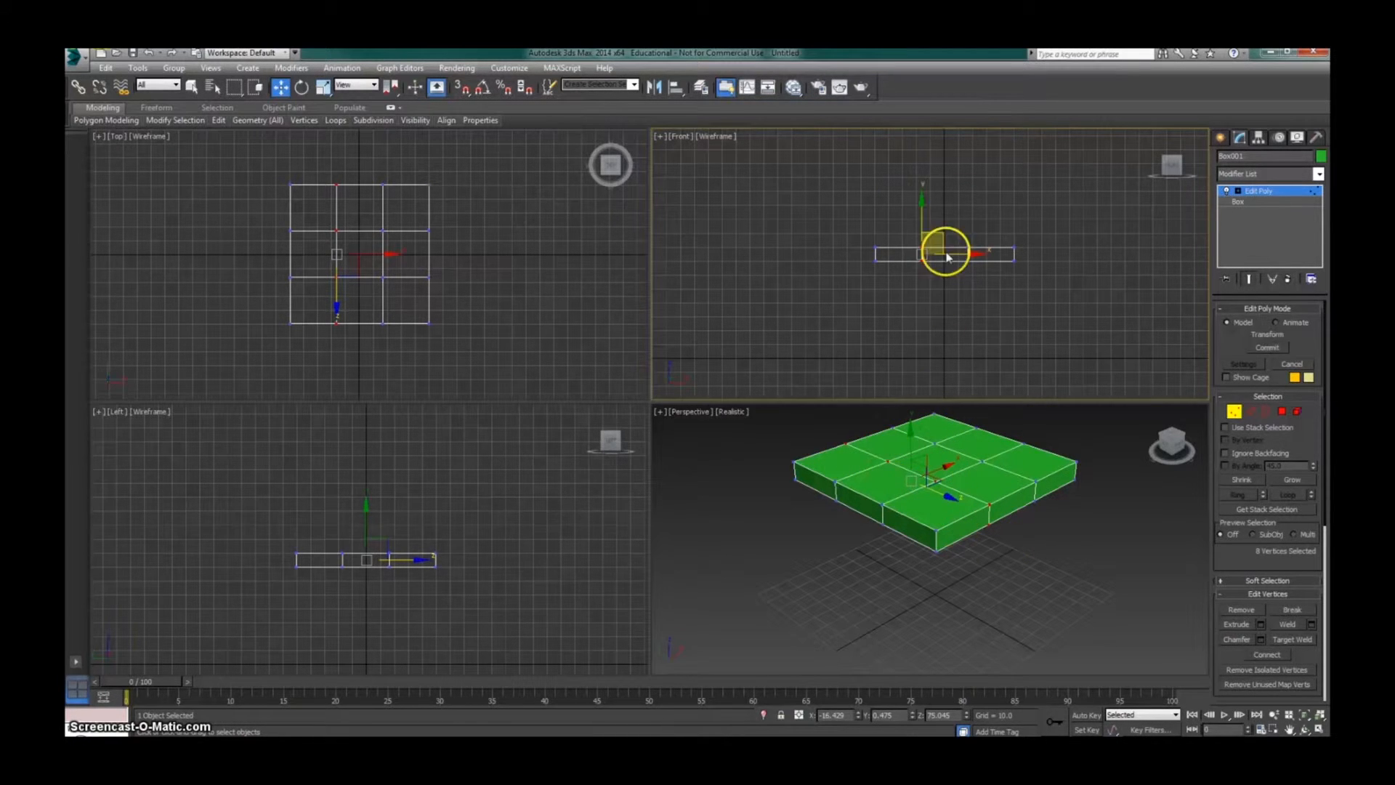
{"action": "left_click_drag", "start_coordinate": [966, 249], "coordinate": [1047, 247]}
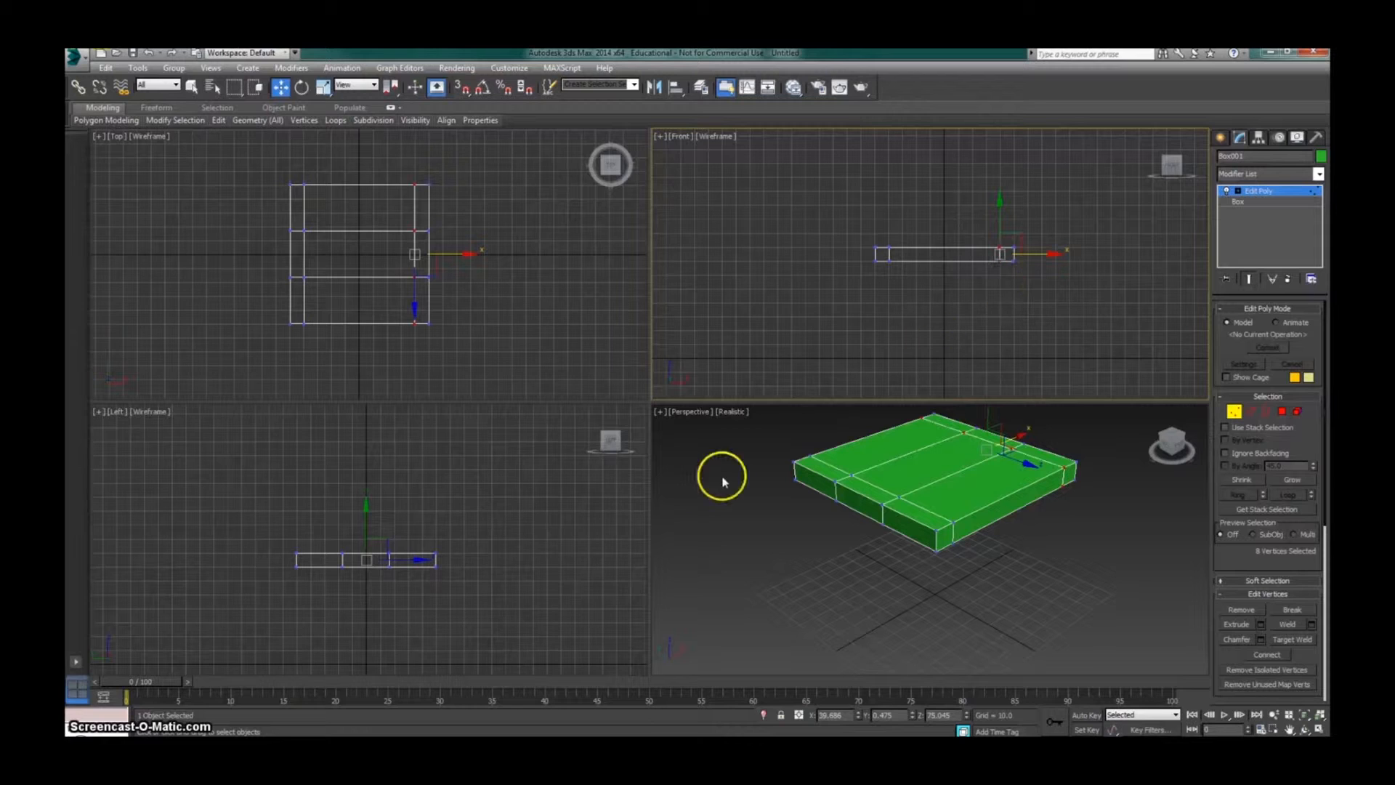
- Move the two inner vertex rows outward along Y, close to the box's front and back sides, the front one to about Y -39
{"action": "left_click", "coordinate": [334, 531]}
{"action": "left_click_drag", "start_coordinate": [353, 586], "coordinate": [455, 554]}
{"action": "left_click", "coordinate": [378, 589]}
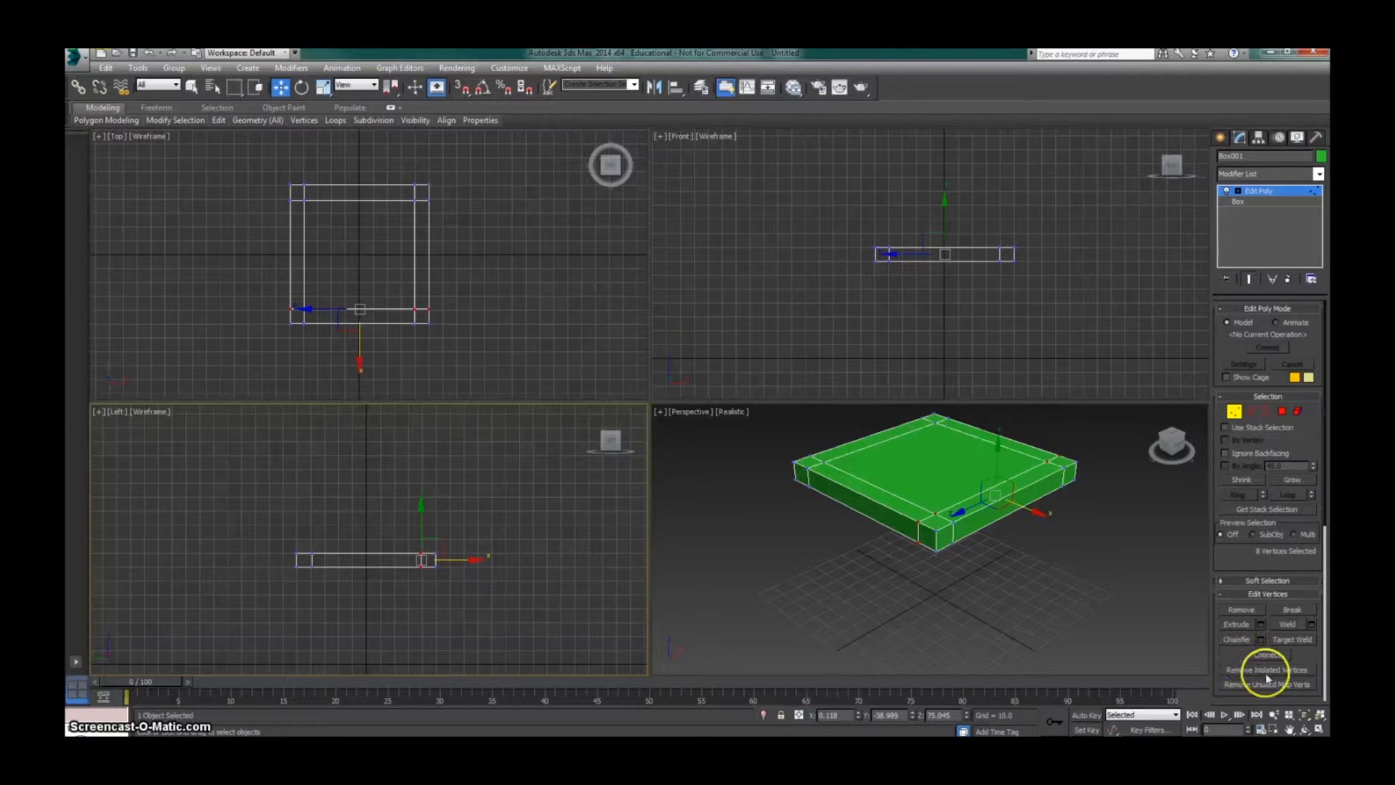
- At polygon level, select the four small corner polygons on the underside of the box
{"action": "left_click", "coordinate": [1305, 729]}
{"action": "left_click", "coordinate": [974, 523]}
{"action": "left_click_drag", "start_coordinate": [967, 505], "coordinate": [984, 473]}
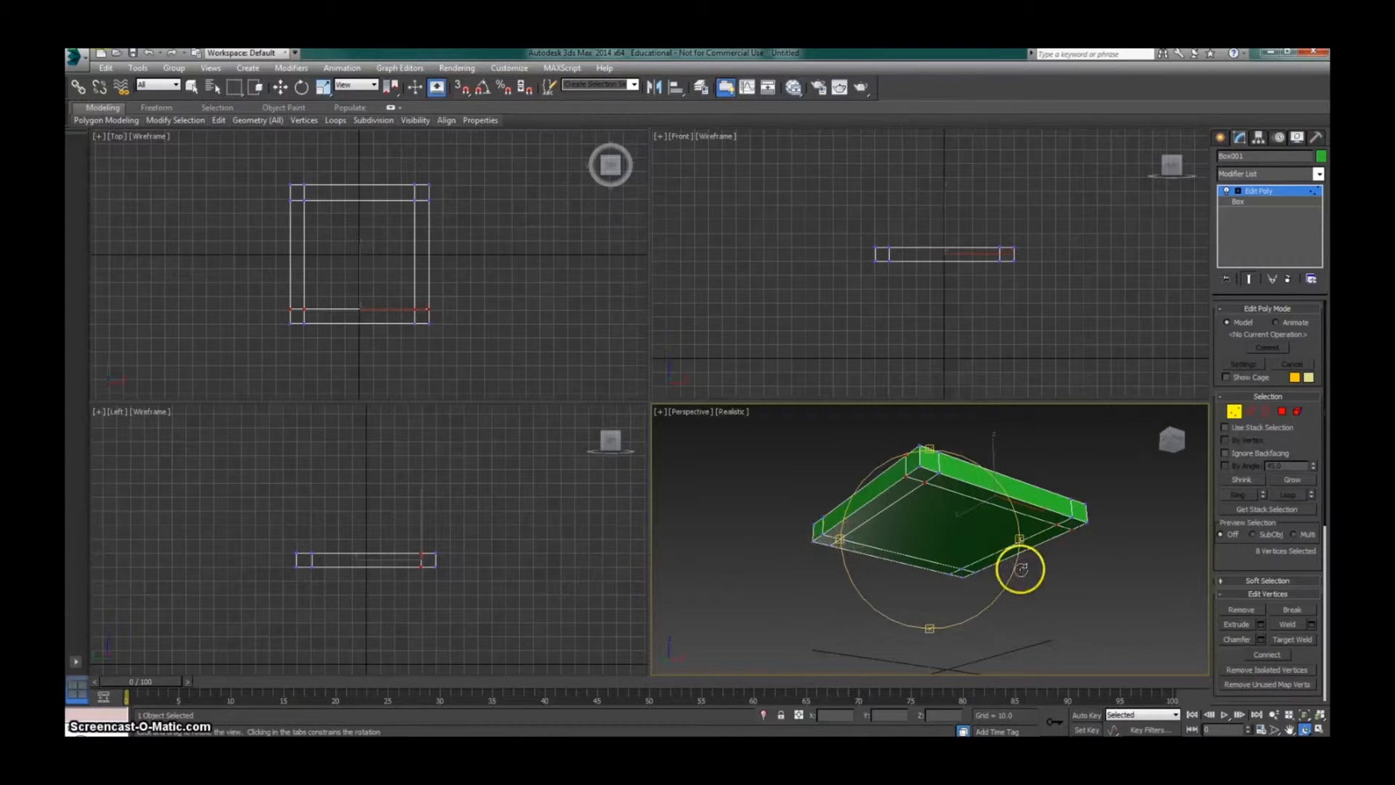
{"action": "left_click", "coordinate": [1283, 414]}
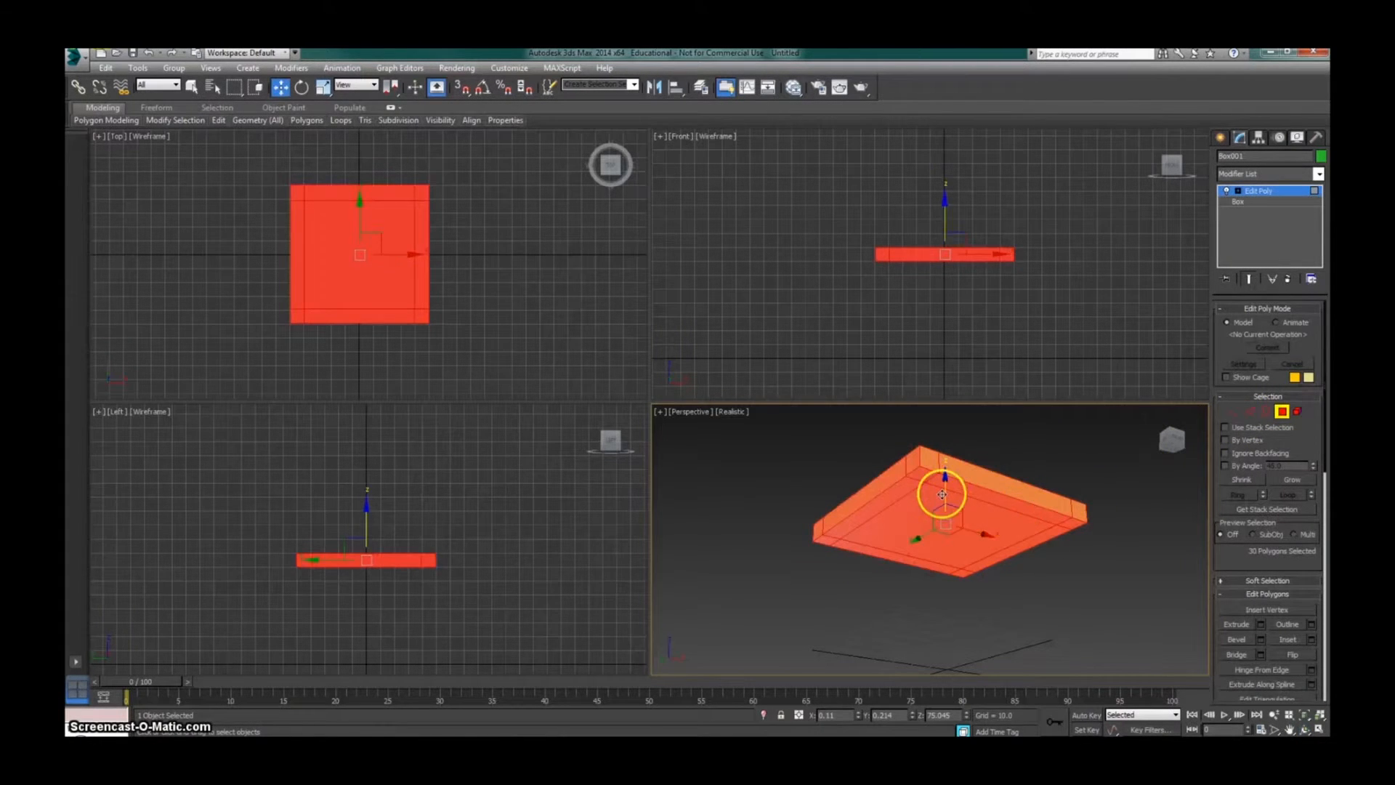
{"action": "left_click", "coordinate": [920, 473]}
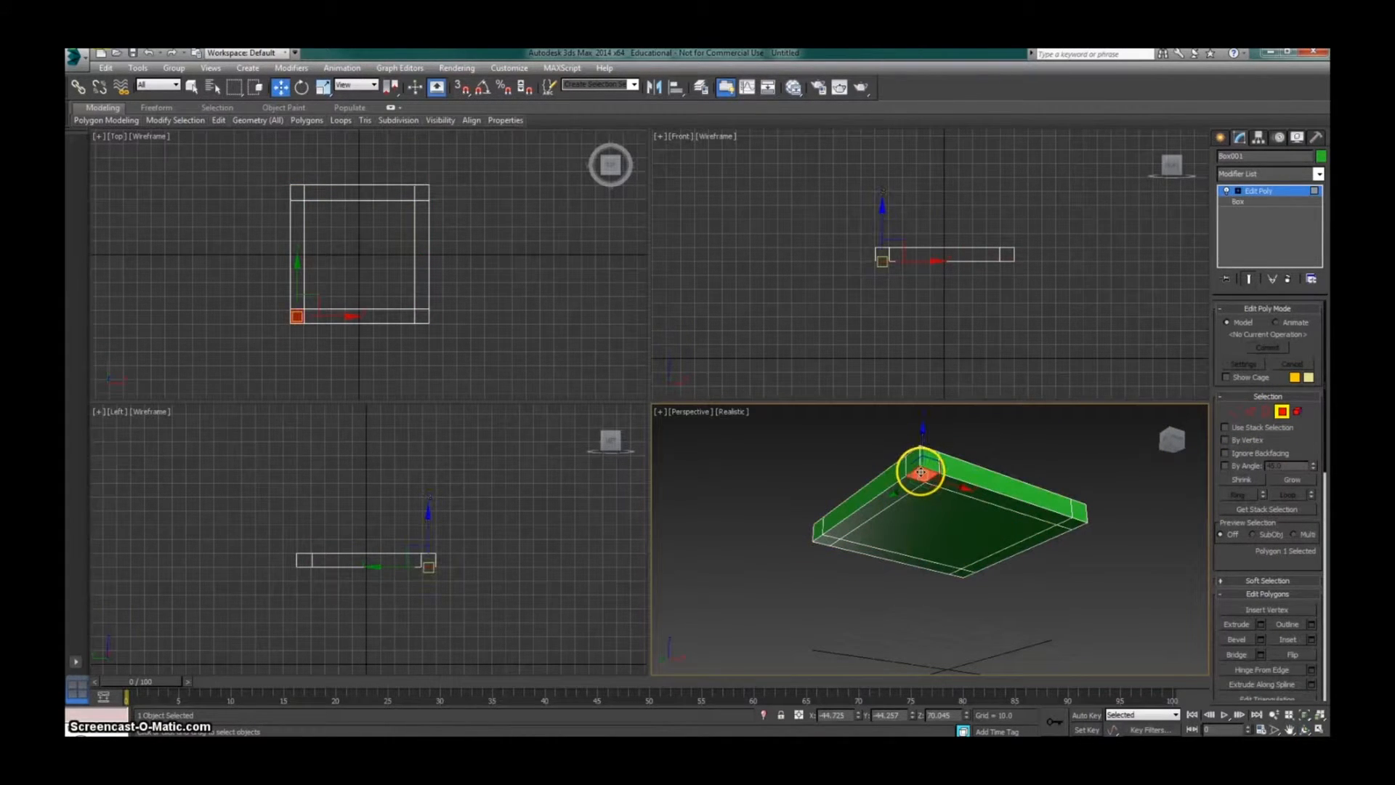
{"action": "left_click", "coordinate": [1074, 522], "text": "ctrl"}
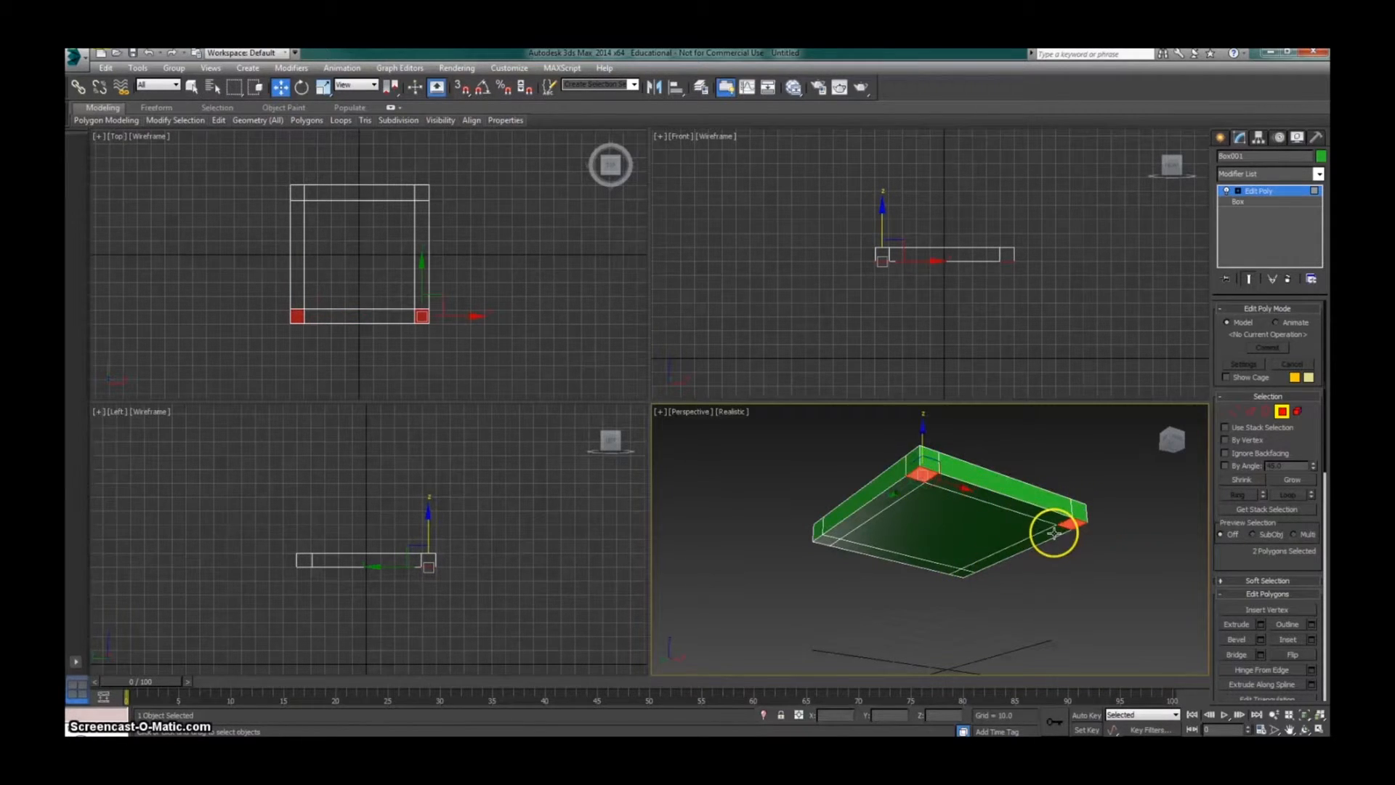
{"action": "left_click", "coordinate": [963, 574], "text": "ctrl"}
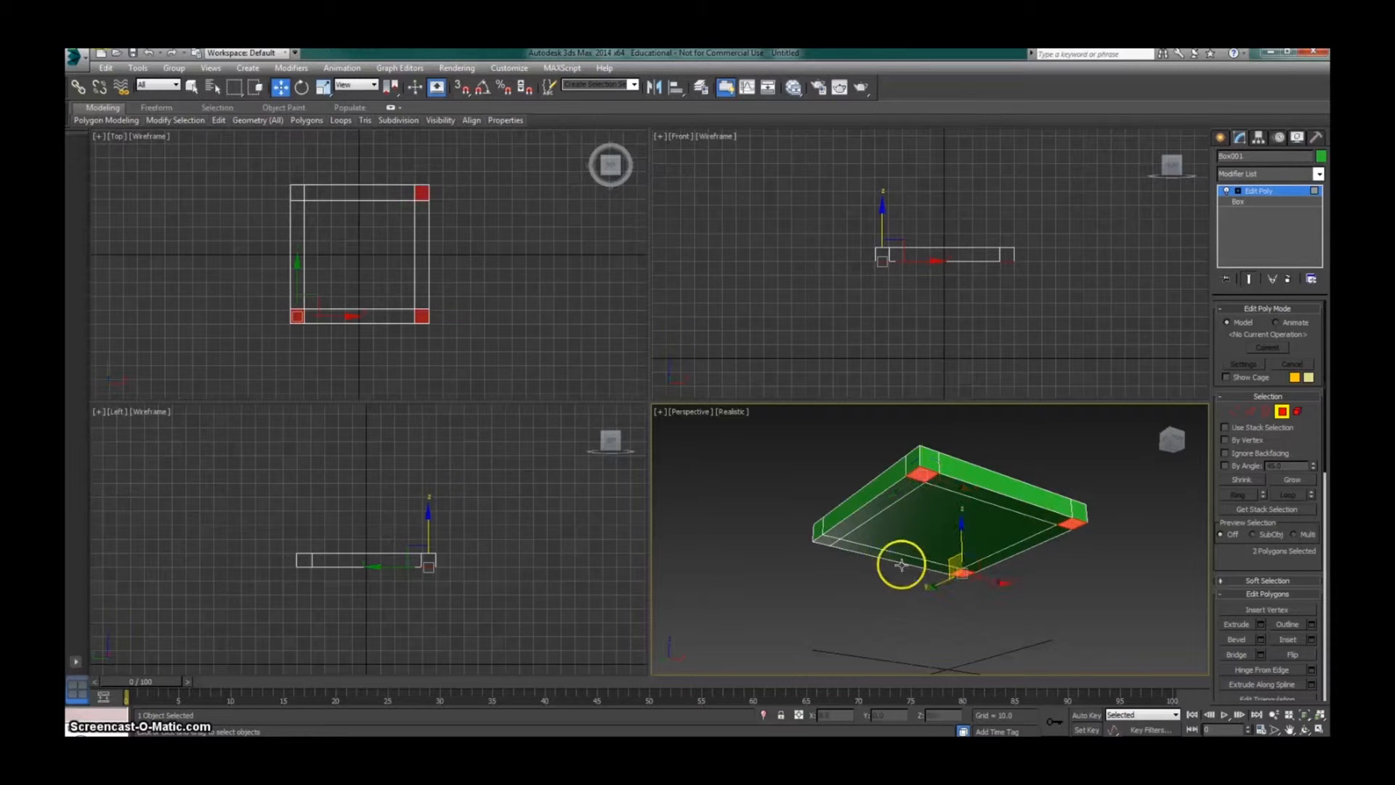
{"action": "left_click", "coordinate": [828, 536], "text": "ctrl"}
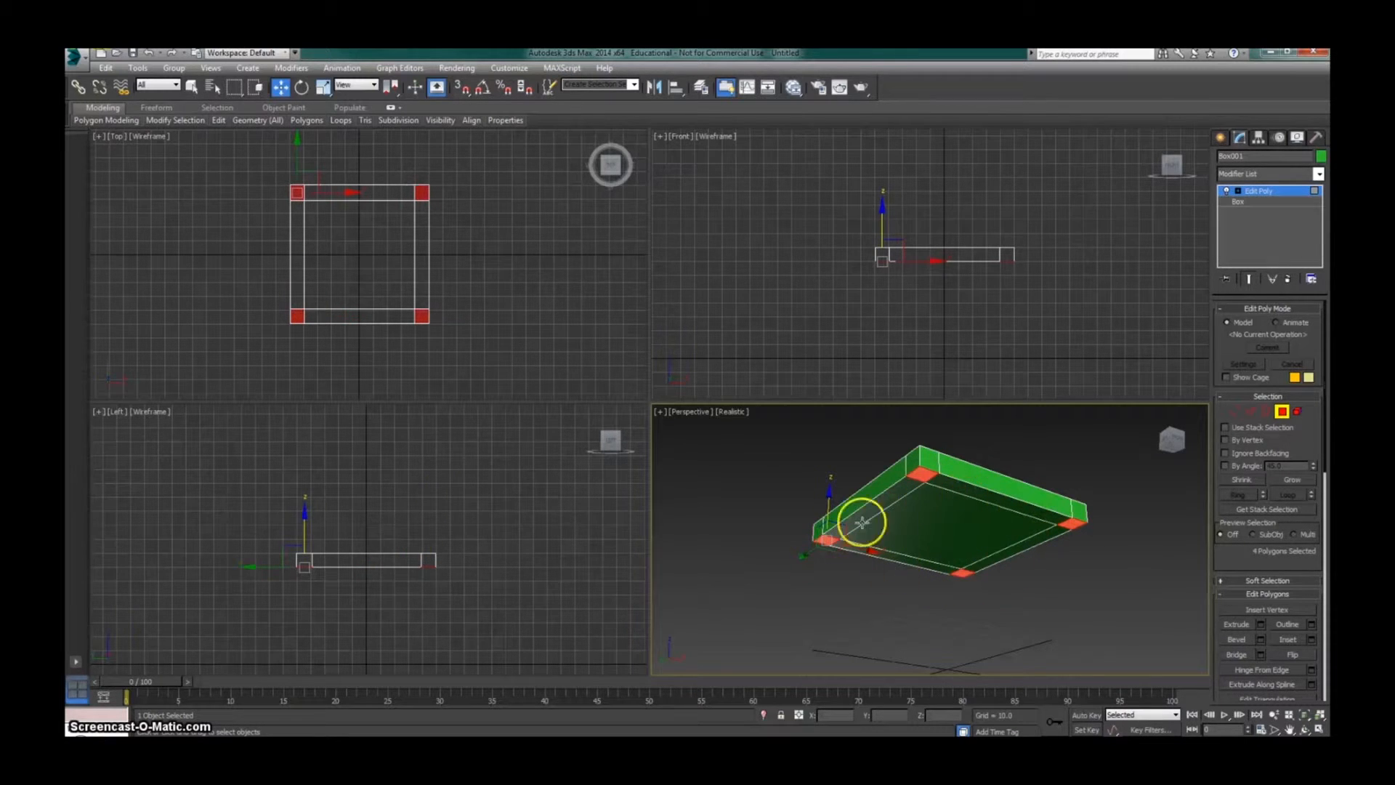
- Try extruding the four corner polygons freehand down to the ground grid as legs, and undo the extrusion
{"action": "left_click_drag", "start_coordinate": [1263, 576], "coordinate": [1277, 379]}
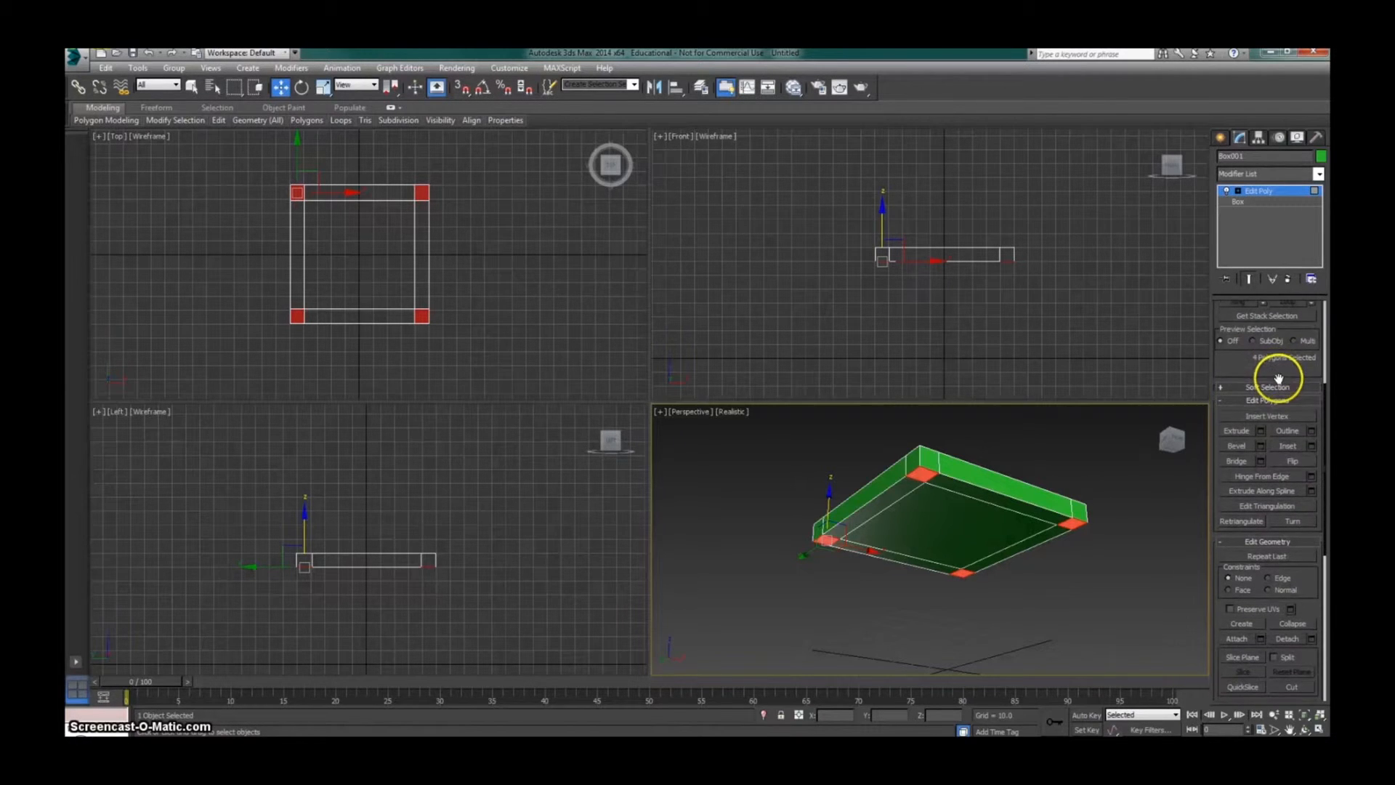
{"action": "left_click", "coordinate": [1239, 431]}
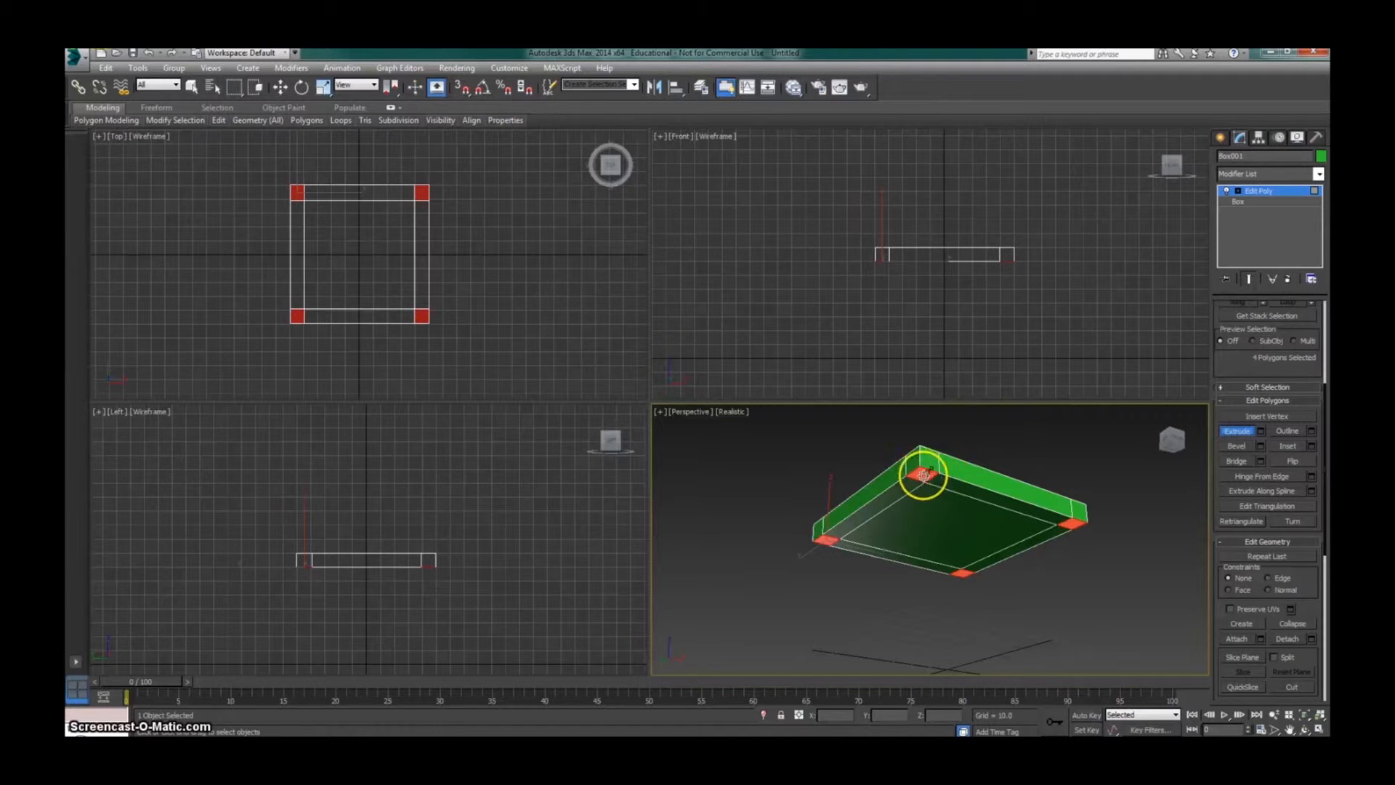
{"action": "left_click_drag", "start_coordinate": [923, 477], "coordinate": [956, 241]}
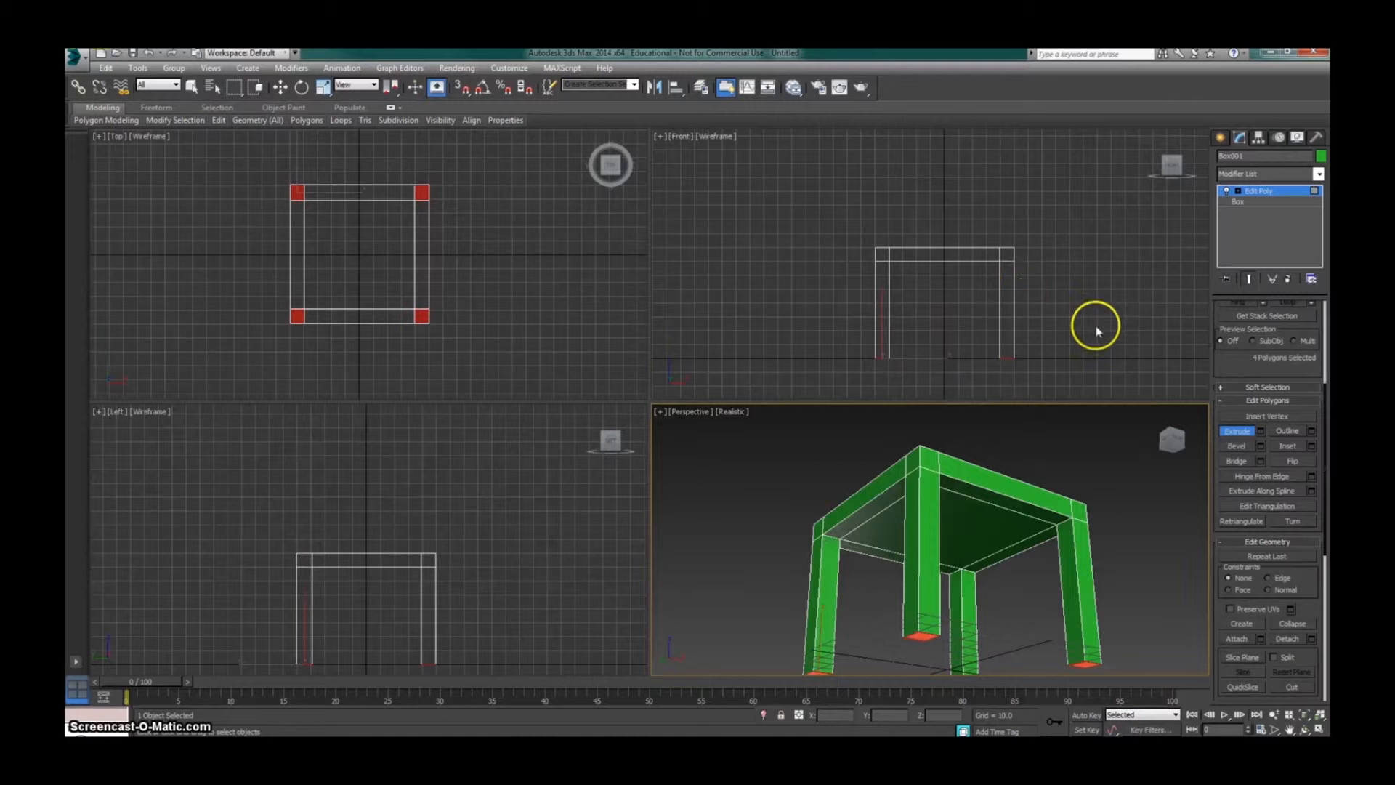
{"action": "key", "text": "ctrl+z"}
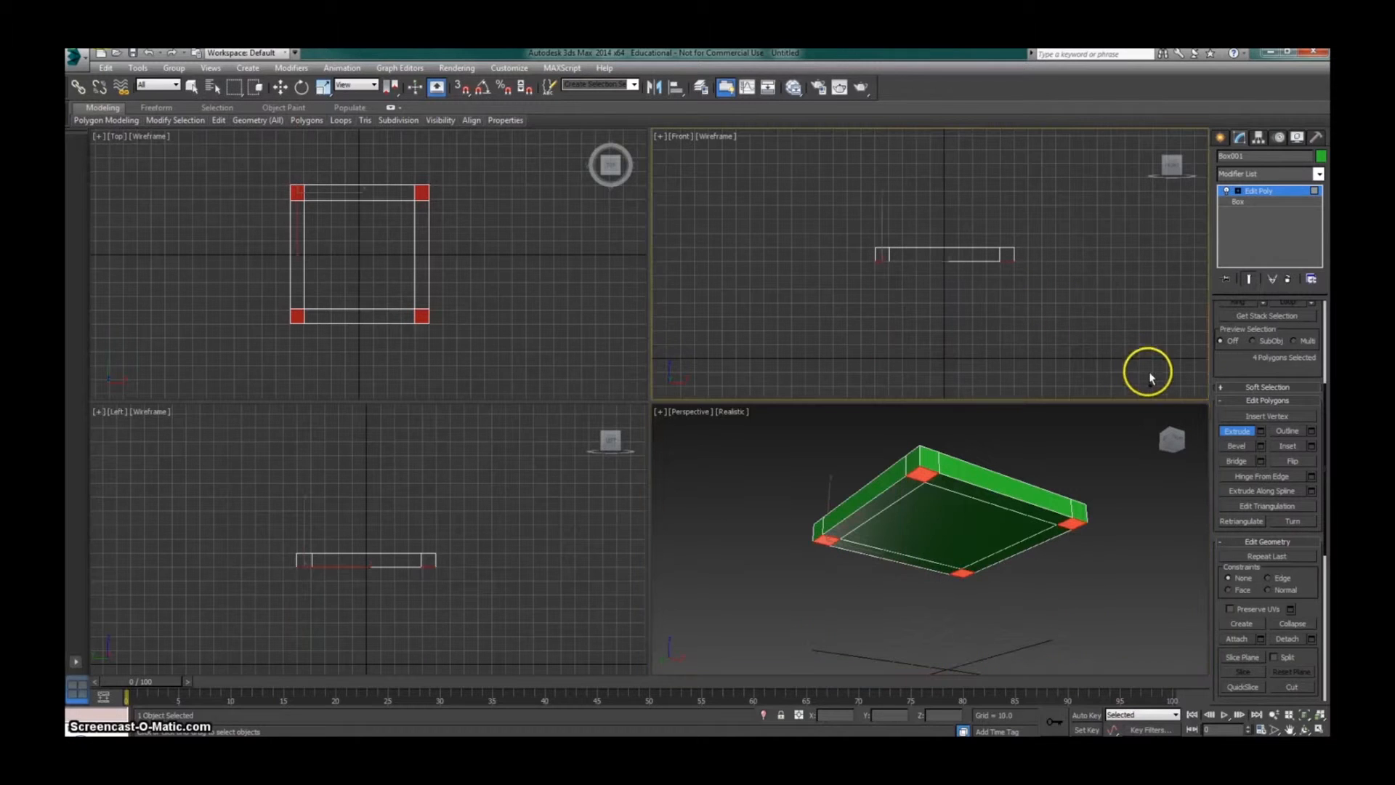
- Extrude the four underside corner polygons by an exact height of 70 to form the legs
{"action": "left_click", "coordinate": [1263, 432]}
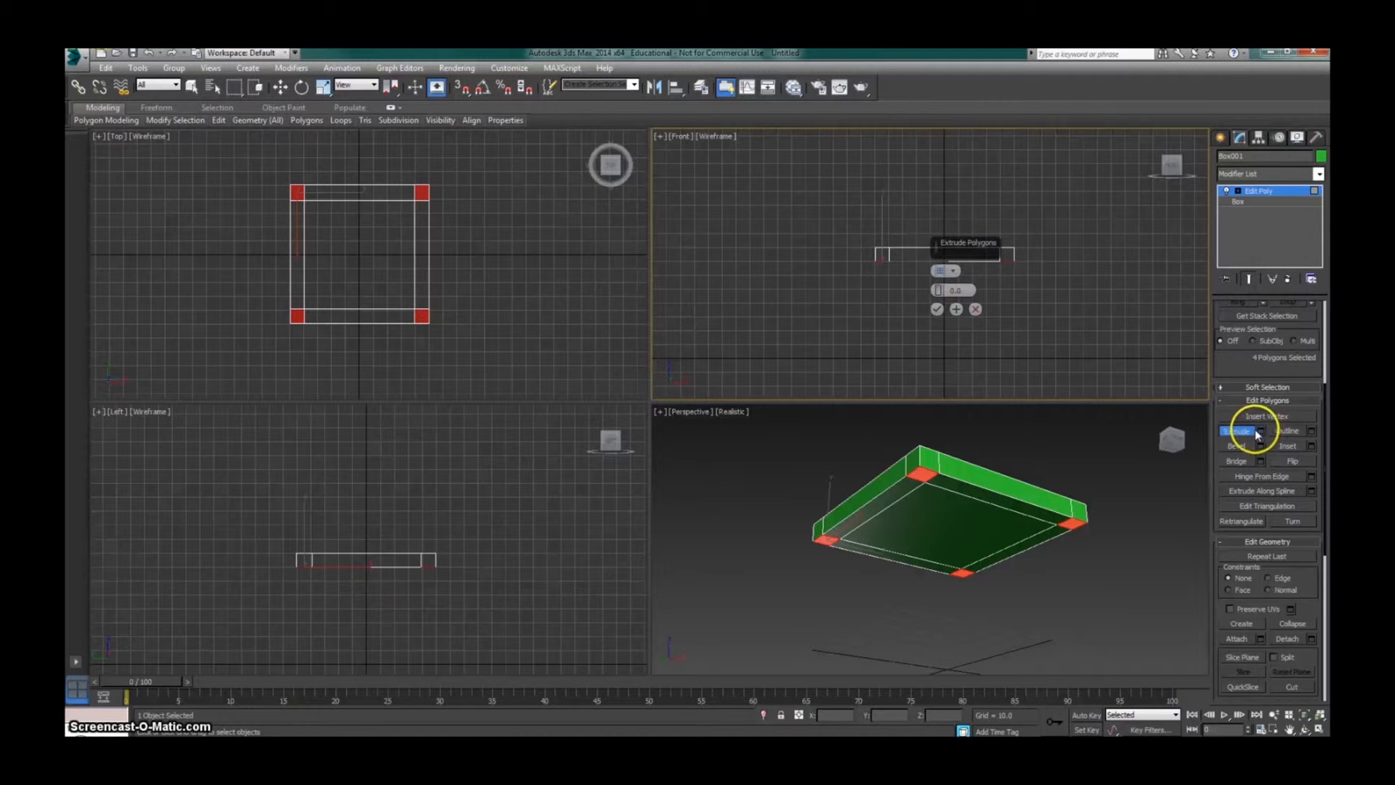
{"action": "left_click_drag", "start_coordinate": [939, 289], "coordinate": [997, 288]}
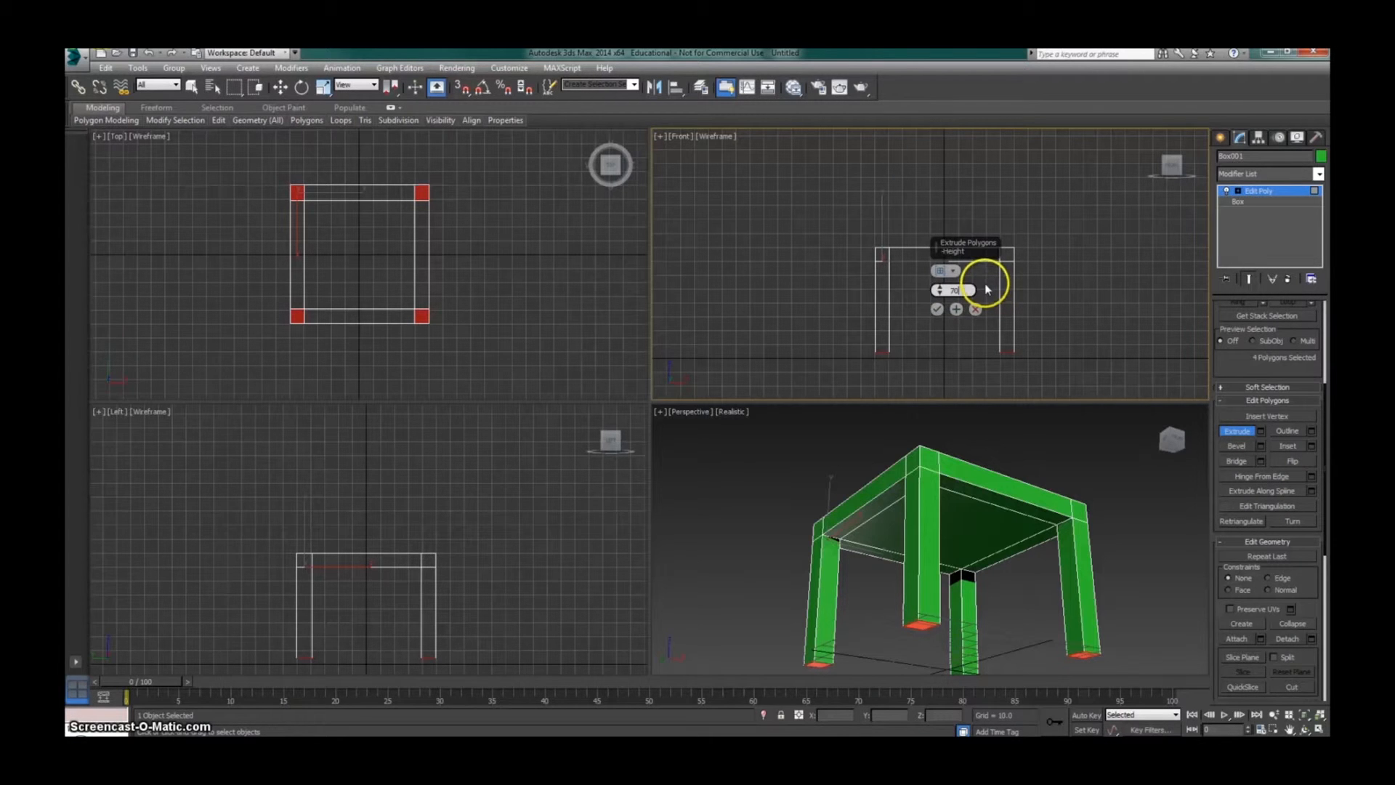
{"action": "type", "text": "70"}
{"action": "key", "text": "Return"}
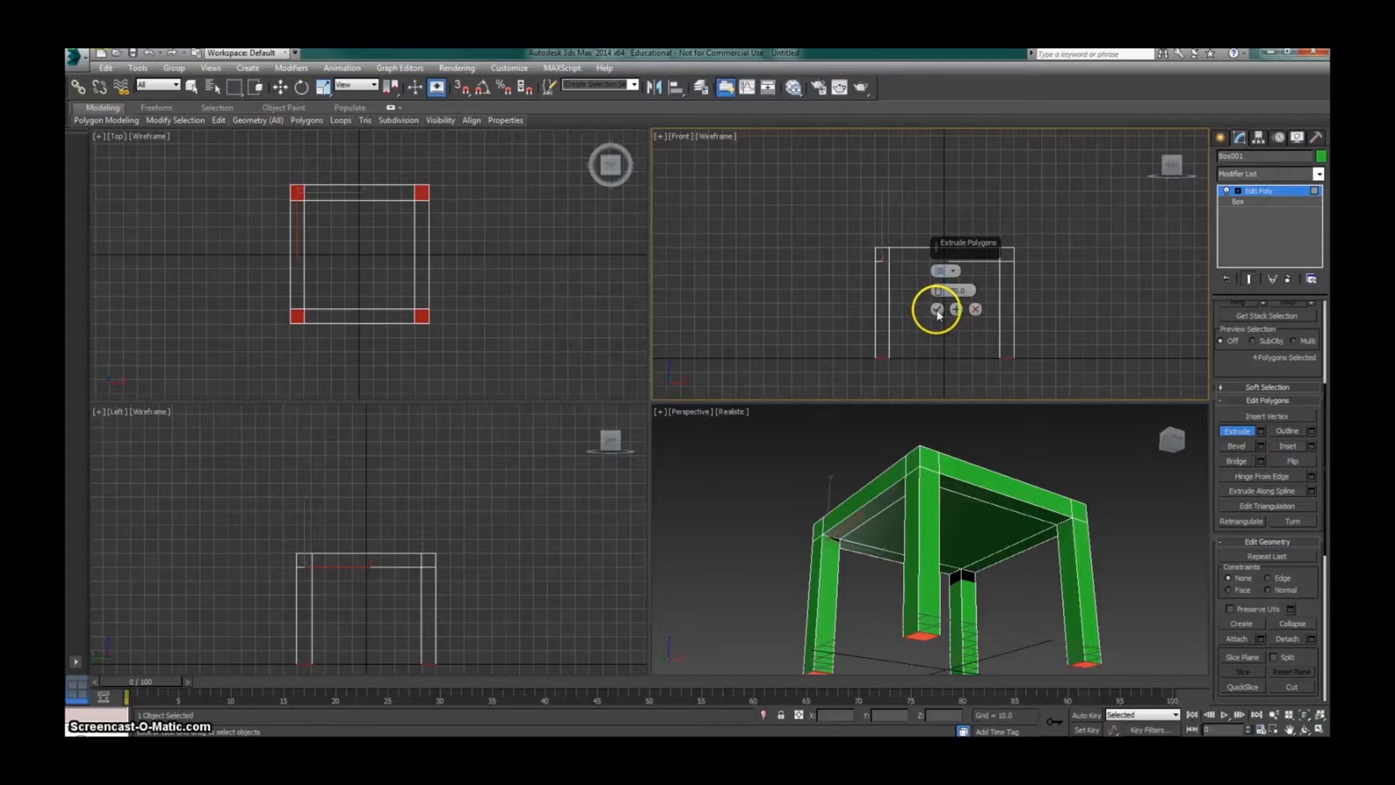
{"action": "left_click", "coordinate": [938, 310]}
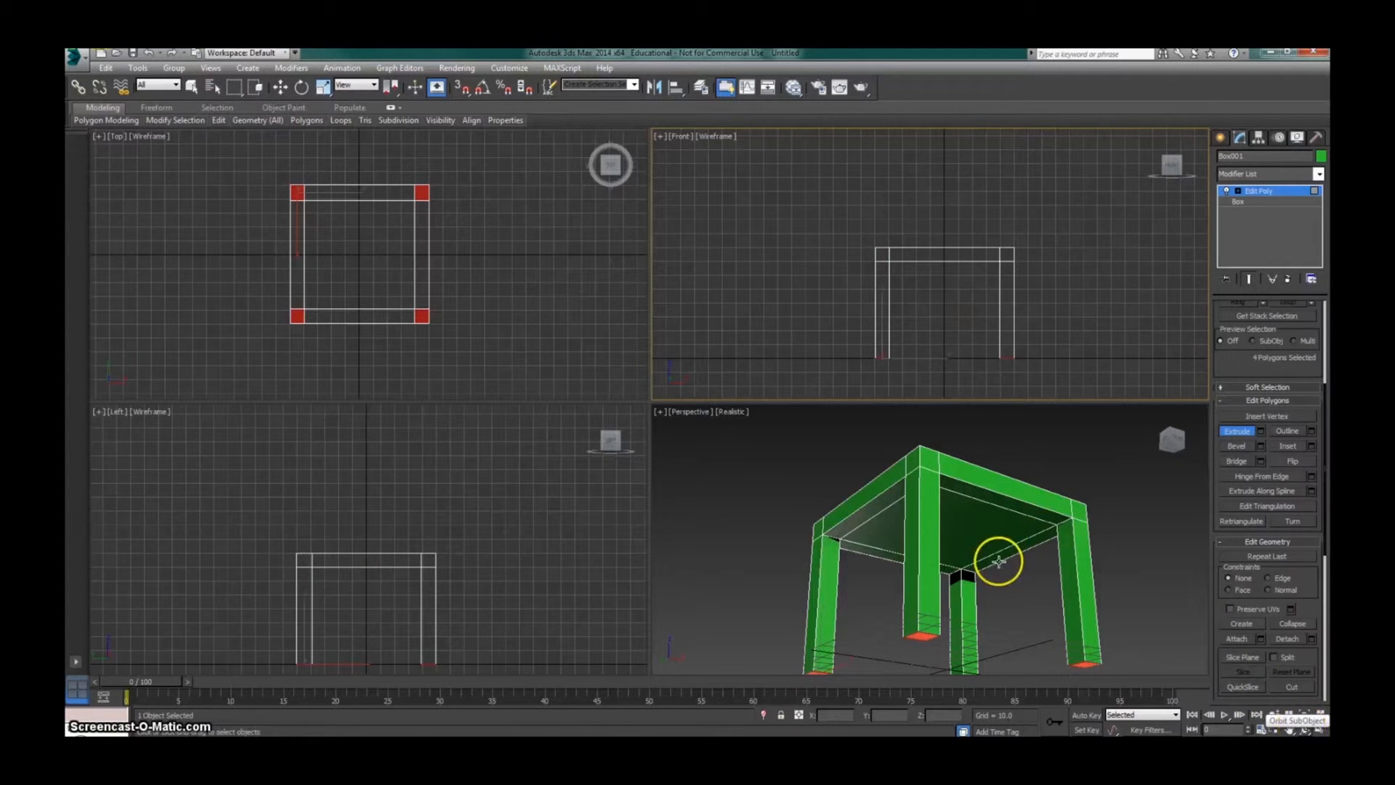
- Examine the seat and its four legs from below and above in the perspective view
{"action": "mouse_move", "coordinate": [969, 548]}
{"action": "middle_mouse_down"}
{"action": "mouse_move", "coordinate": [998, 567]}
{"action": "mouse_move", "coordinate": [1006, 505]}
{"action": "mouse_move", "coordinate": [969, 530]}
{"action": "mouse_move", "coordinate": [967, 550]}
{"action": "middle_mouse_up"}
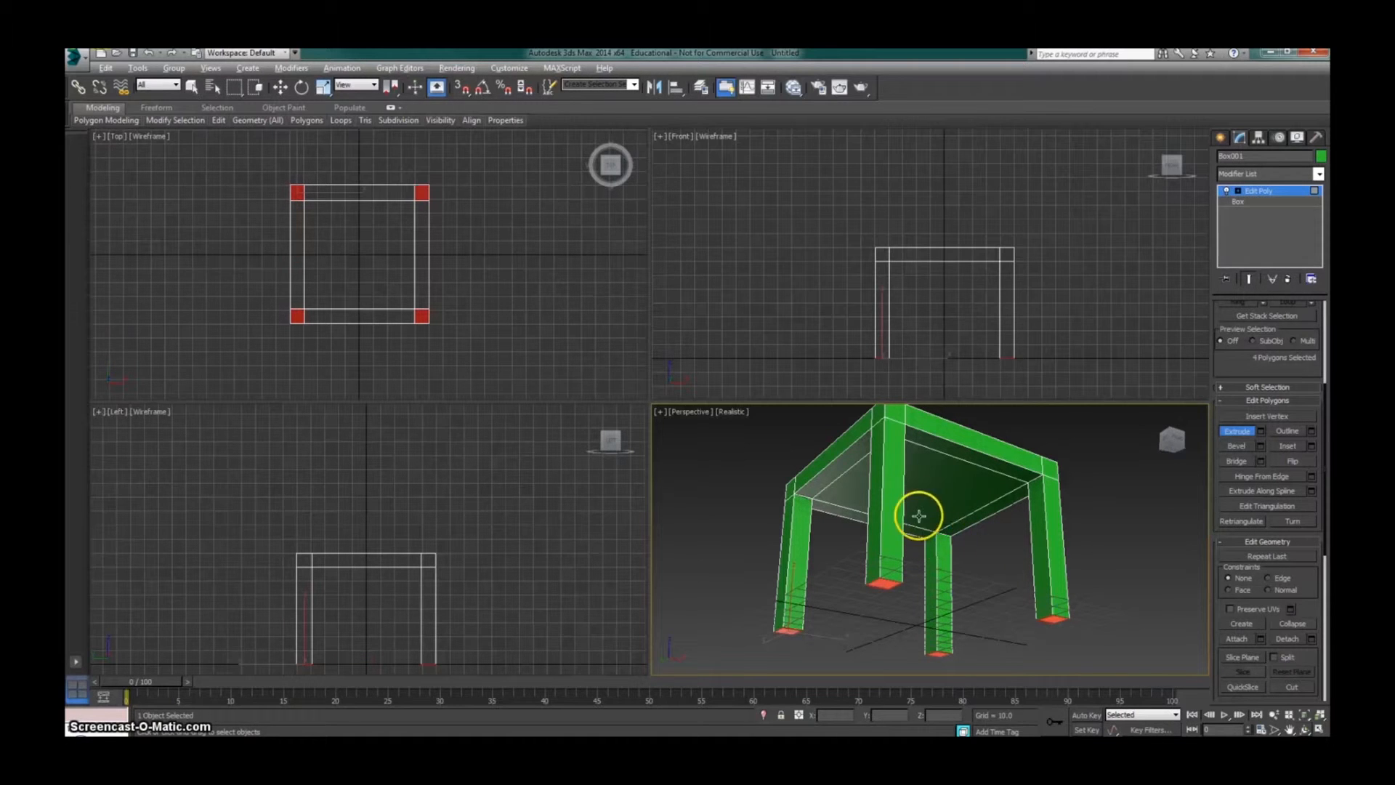
{"action": "left_click", "coordinate": [1305, 729]}
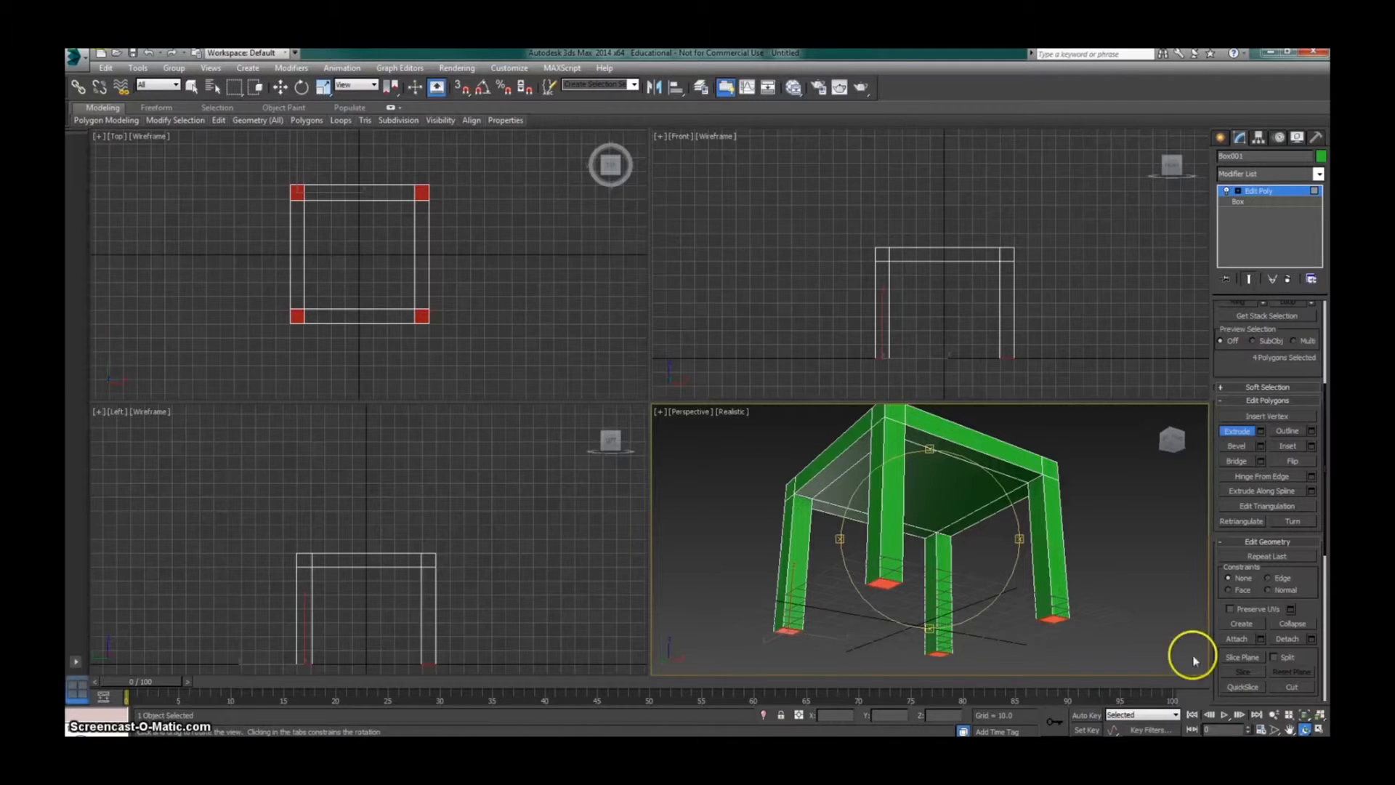
{"action": "left_click_drag", "start_coordinate": [945, 529], "coordinate": [956, 554]}
{"action": "left_click_drag", "start_coordinate": [1034, 608], "coordinate": [931, 495]}
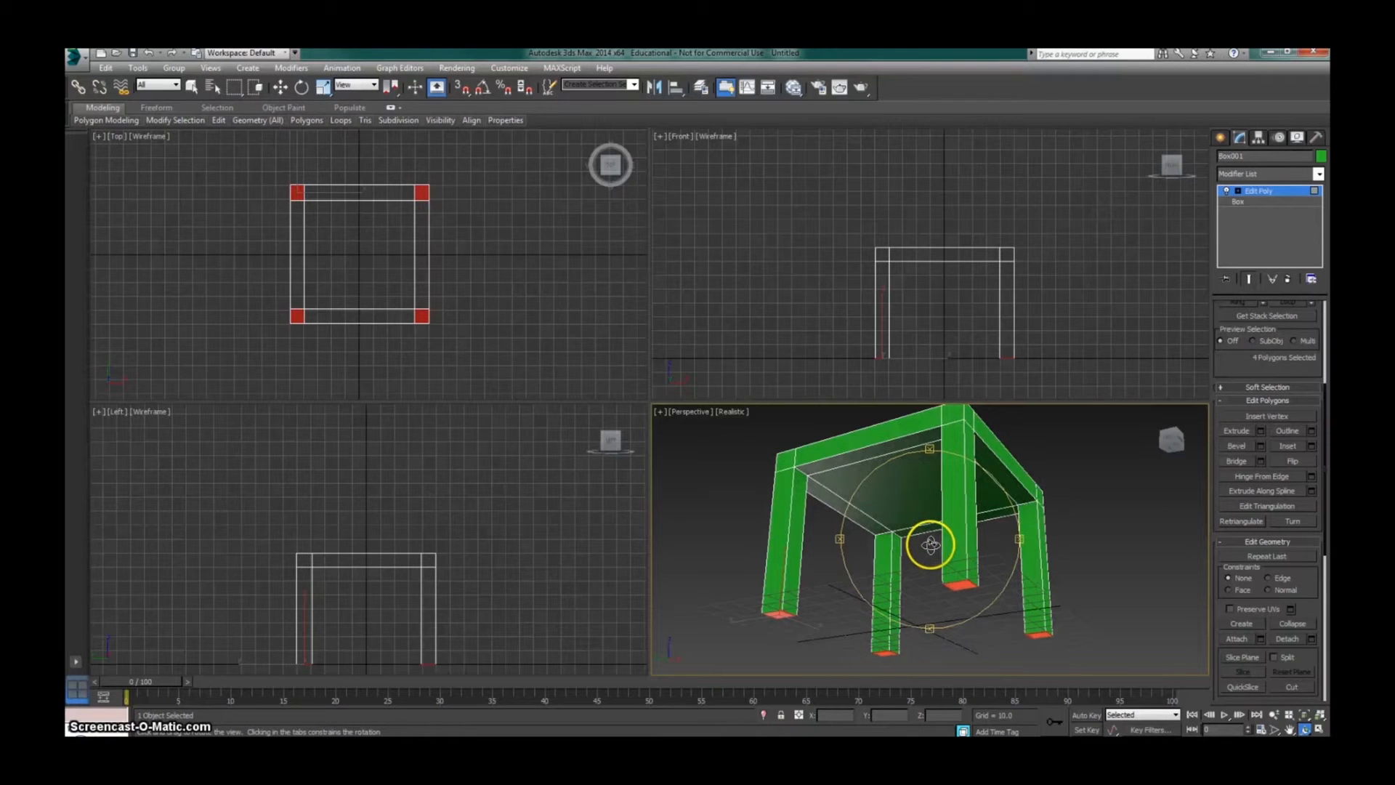
{"action": "left_click_drag", "start_coordinate": [924, 525], "coordinate": [962, 567]}
{"action": "scroll", "coordinate": [924, 564], "scroll_direction": "down", "scroll_amount": 5}
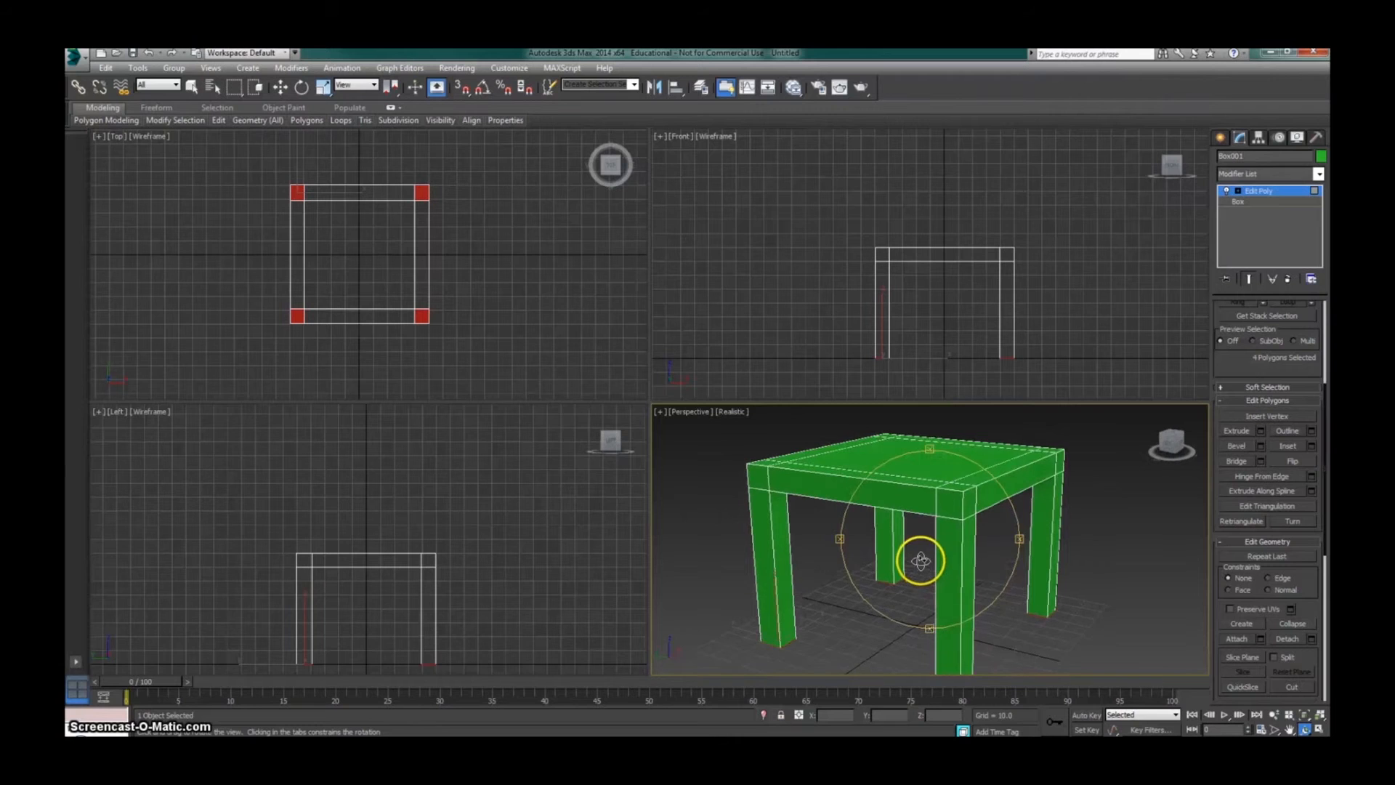
{"action": "mouse_move", "coordinate": [926, 554]}
{"action": "left_mouse_down"}
{"action": "mouse_move", "coordinate": [958, 540]}
{"action": "mouse_move", "coordinate": [922, 545]}
{"action": "mouse_move", "coordinate": [947, 550]}
{"action": "left_mouse_up"}
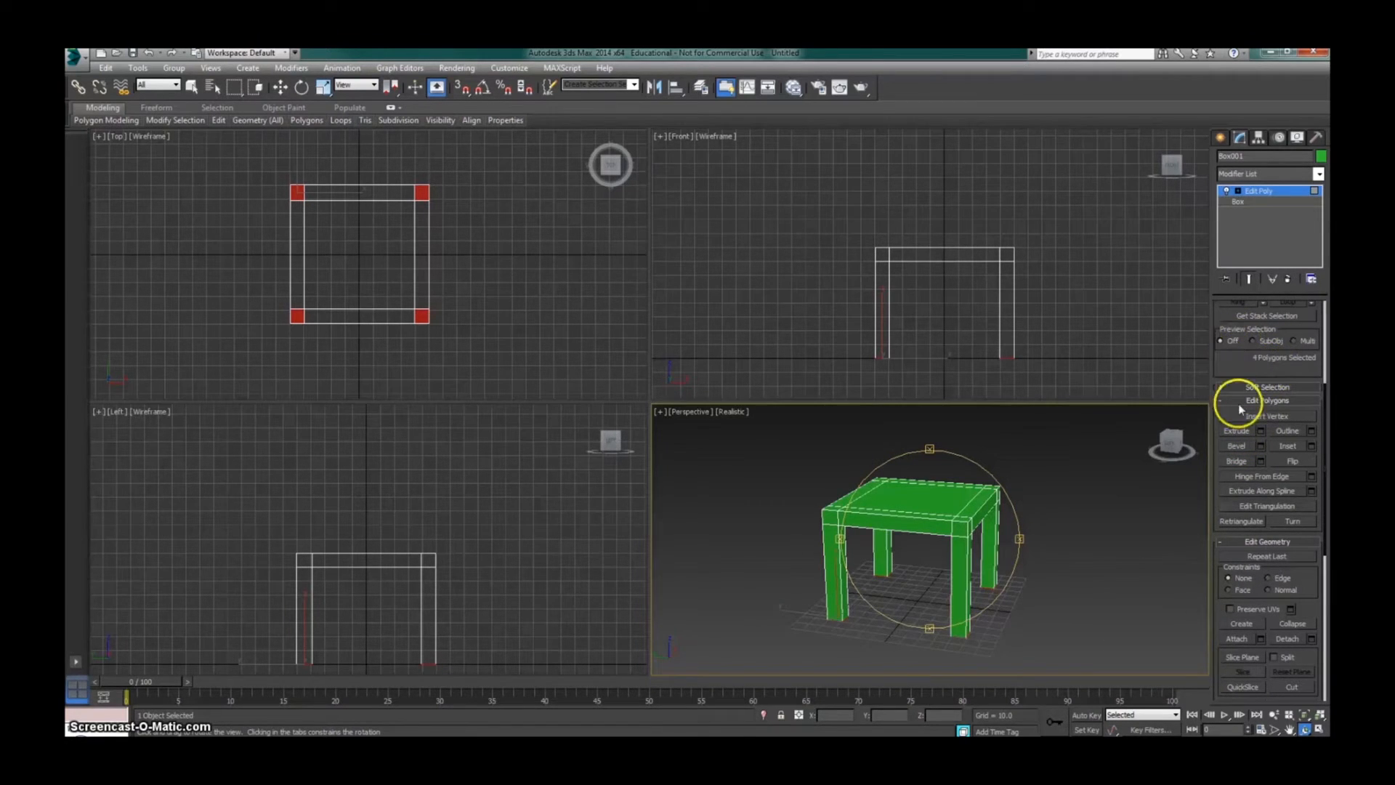
- Select the three polygons along the back edge of the seat's top face, including both corners
{"action": "left_click_drag", "start_coordinate": [1305, 368], "coordinate": [1312, 503]}
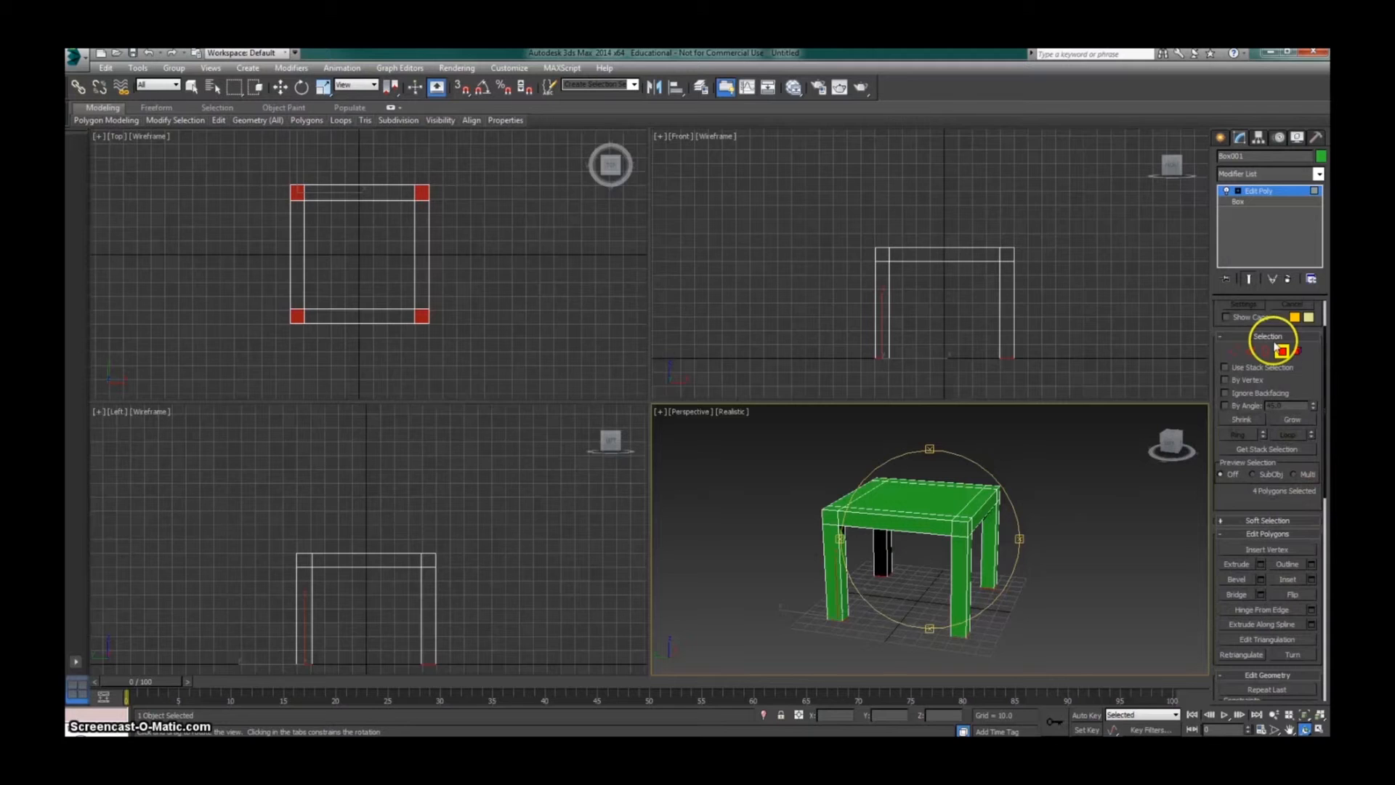
{"action": "left_click", "coordinate": [1287, 353]}
{"action": "left_click", "coordinate": [1281, 408]}
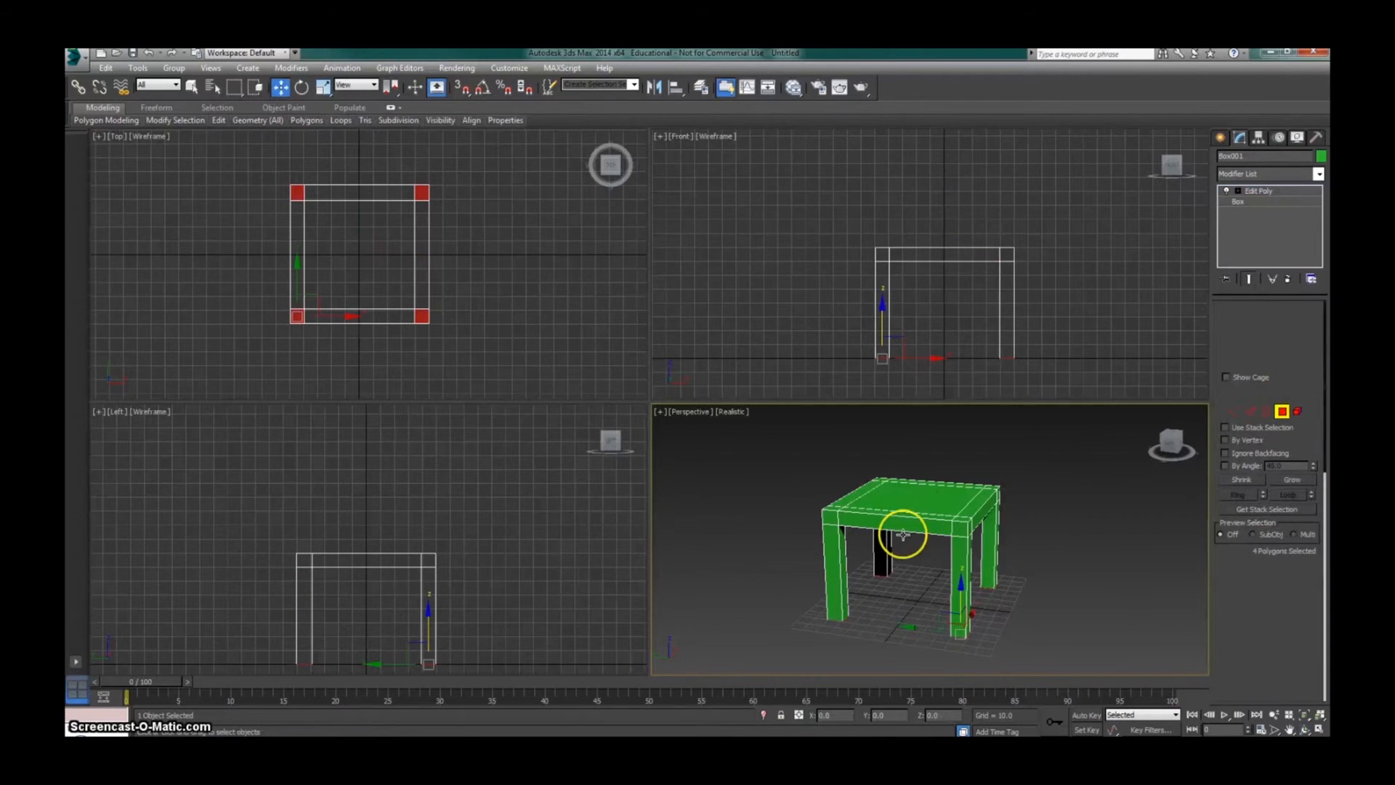
{"action": "left_click", "coordinate": [828, 506]}
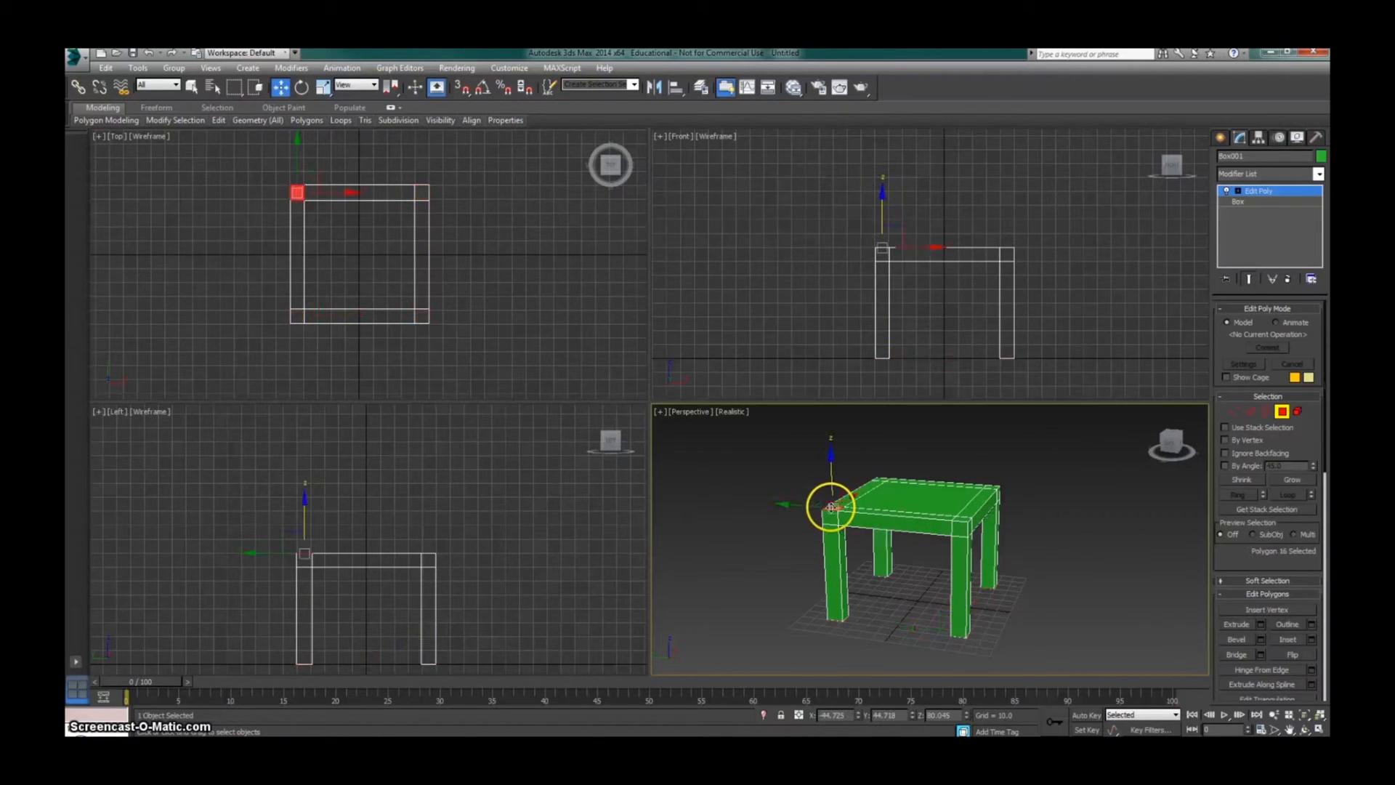
{"action": "left_click", "coordinate": [864, 487], "text": "ctrl"}
{"action": "left_click", "coordinate": [881, 478], "text": "ctrl"}
- Extrude the three back-edge polygons upward to form a backrest about 90 units high
{"action": "left_click_drag", "start_coordinate": [1242, 561], "coordinate": [1250, 531]}
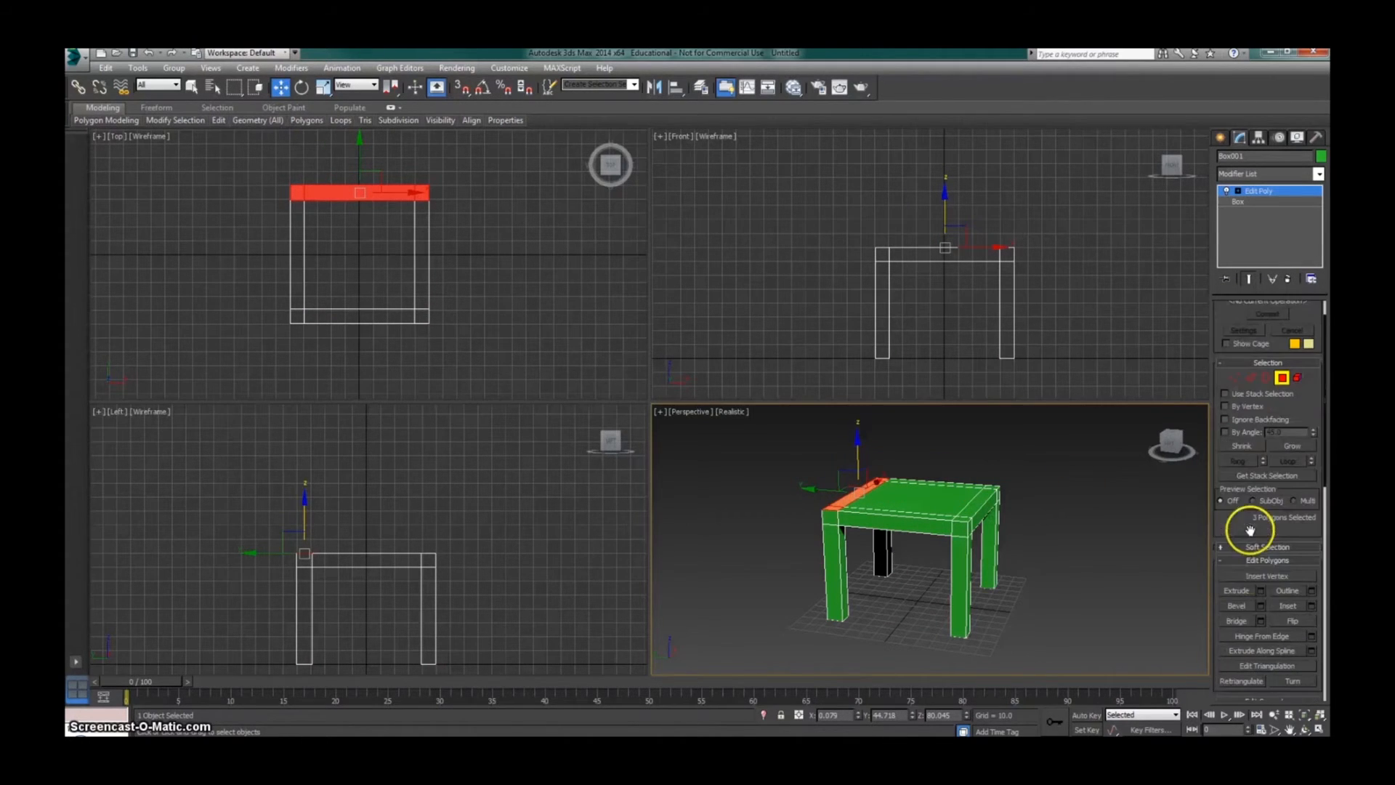
{"action": "left_click", "coordinate": [1261, 590]}
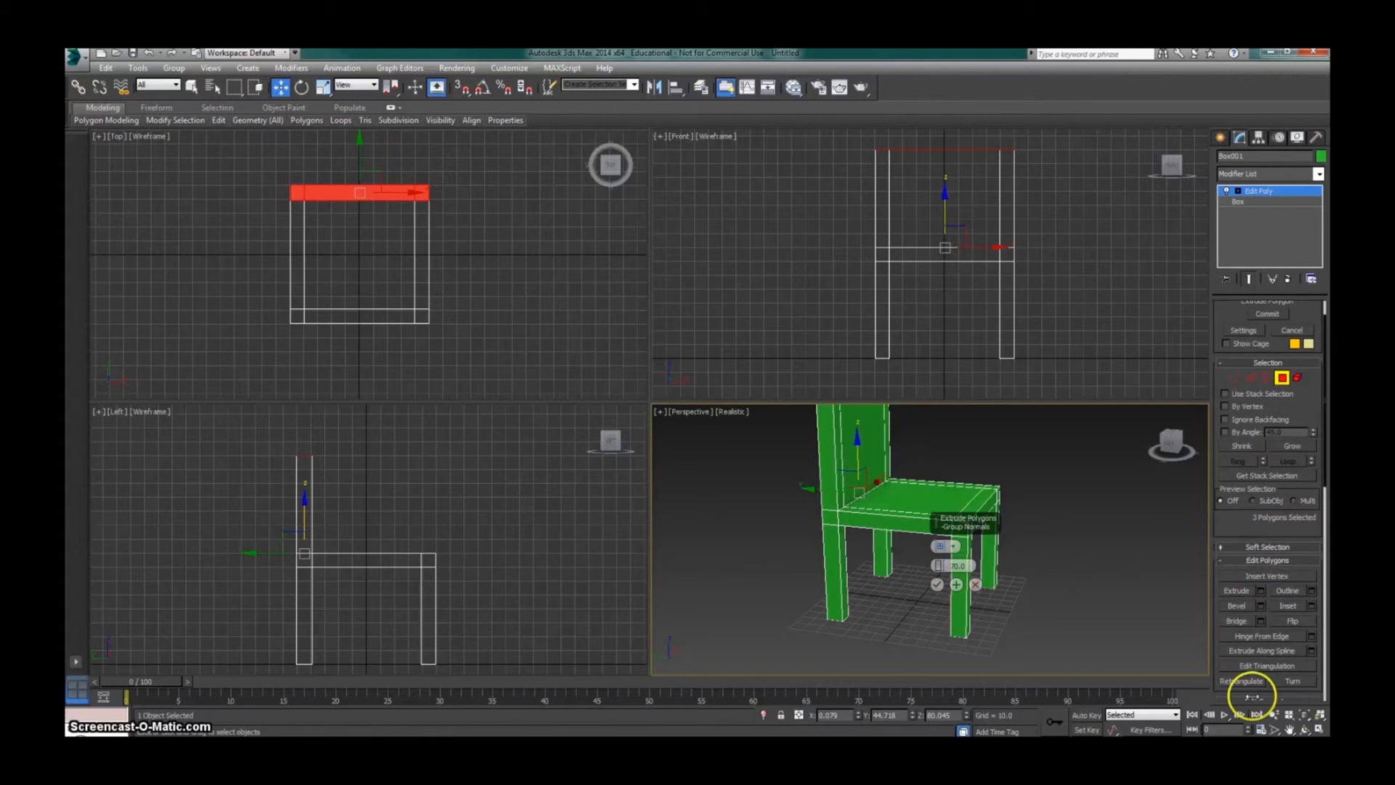
{"action": "mouse_move", "coordinate": [1068, 530]}
{"action": "middle_mouse_down"}
{"action": "mouse_move", "coordinate": [1077, 553]}
{"action": "mouse_move", "coordinate": [1059, 536]}
{"action": "middle_mouse_up"}
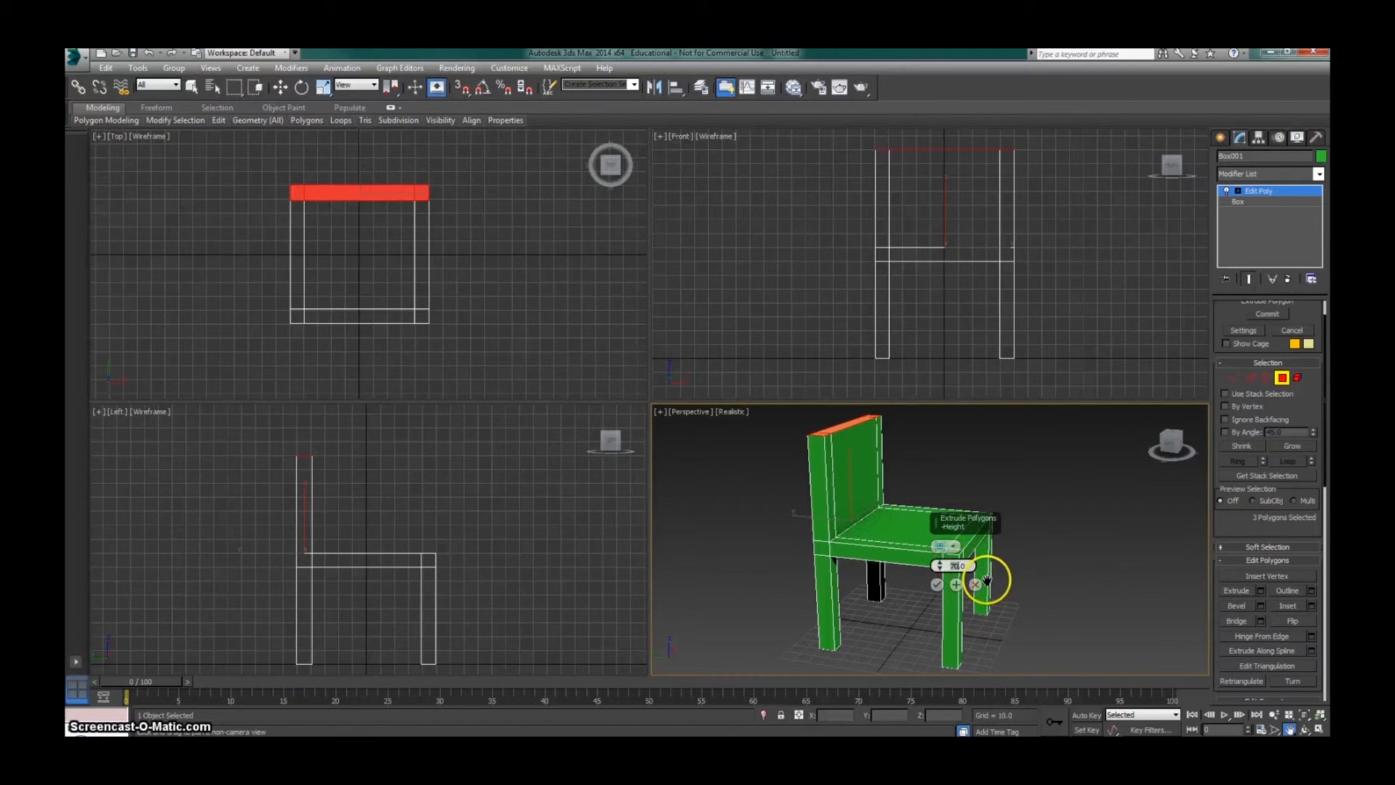
{"action": "left_click_drag", "start_coordinate": [942, 574], "coordinate": [938, 587]}
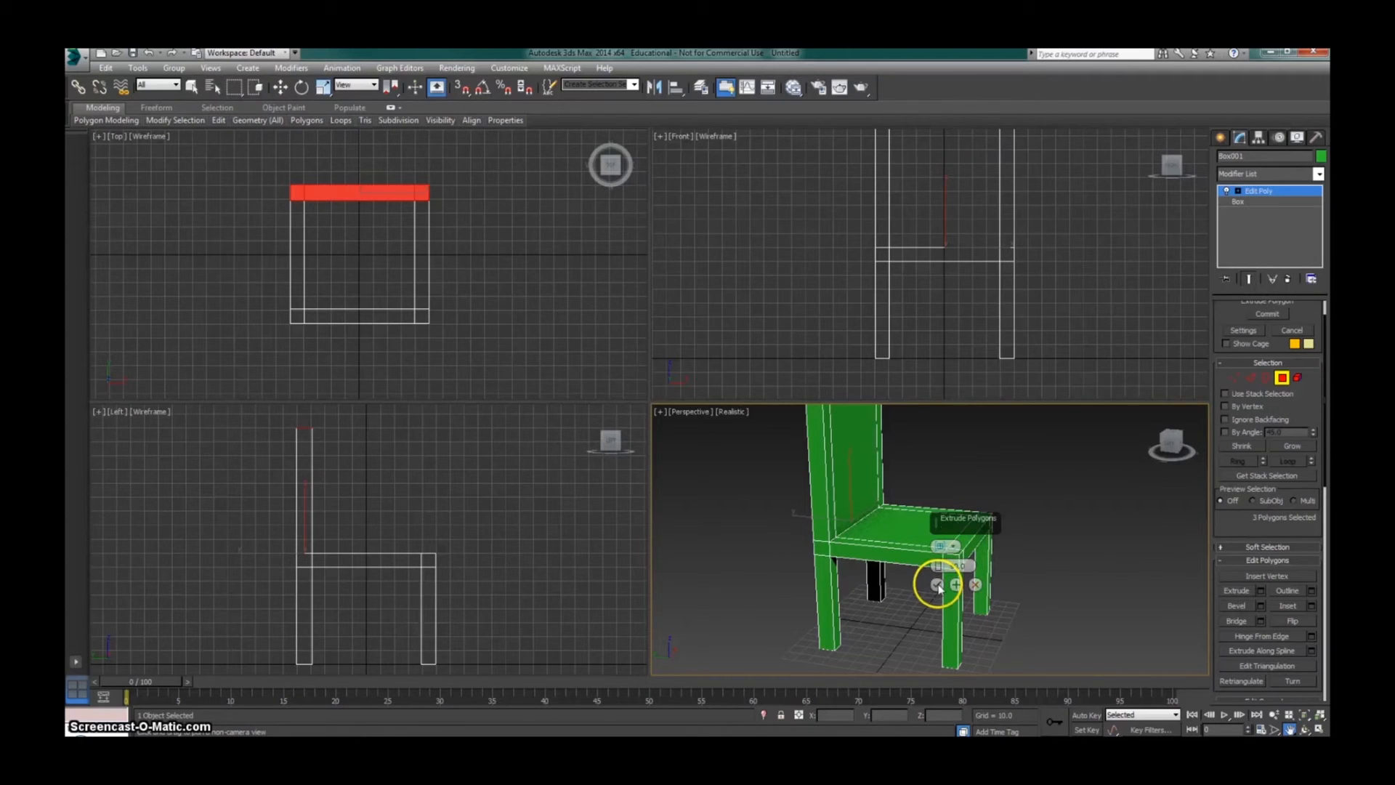
{"action": "left_click", "coordinate": [938, 586]}
{"action": "middle_click_drag", "start_coordinate": [922, 526], "coordinate": [882, 536]}
{"action": "scroll", "coordinate": [911, 553], "scroll_direction": "down", "scroll_amount": 3}
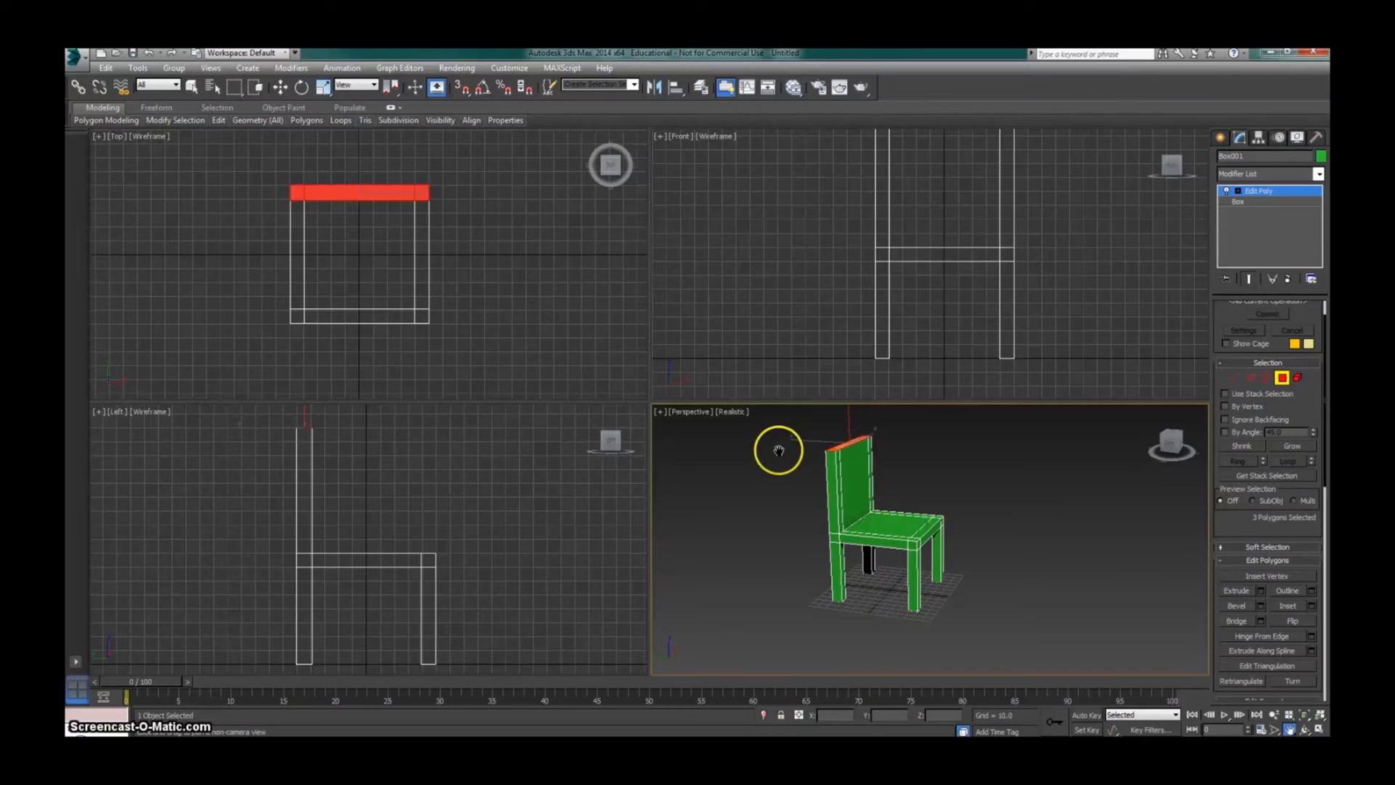
- Create a standard primitive plane in the Top view as a floor extending around the chair, about 339 by 456
{"action": "left_click", "coordinate": [258, 71]}
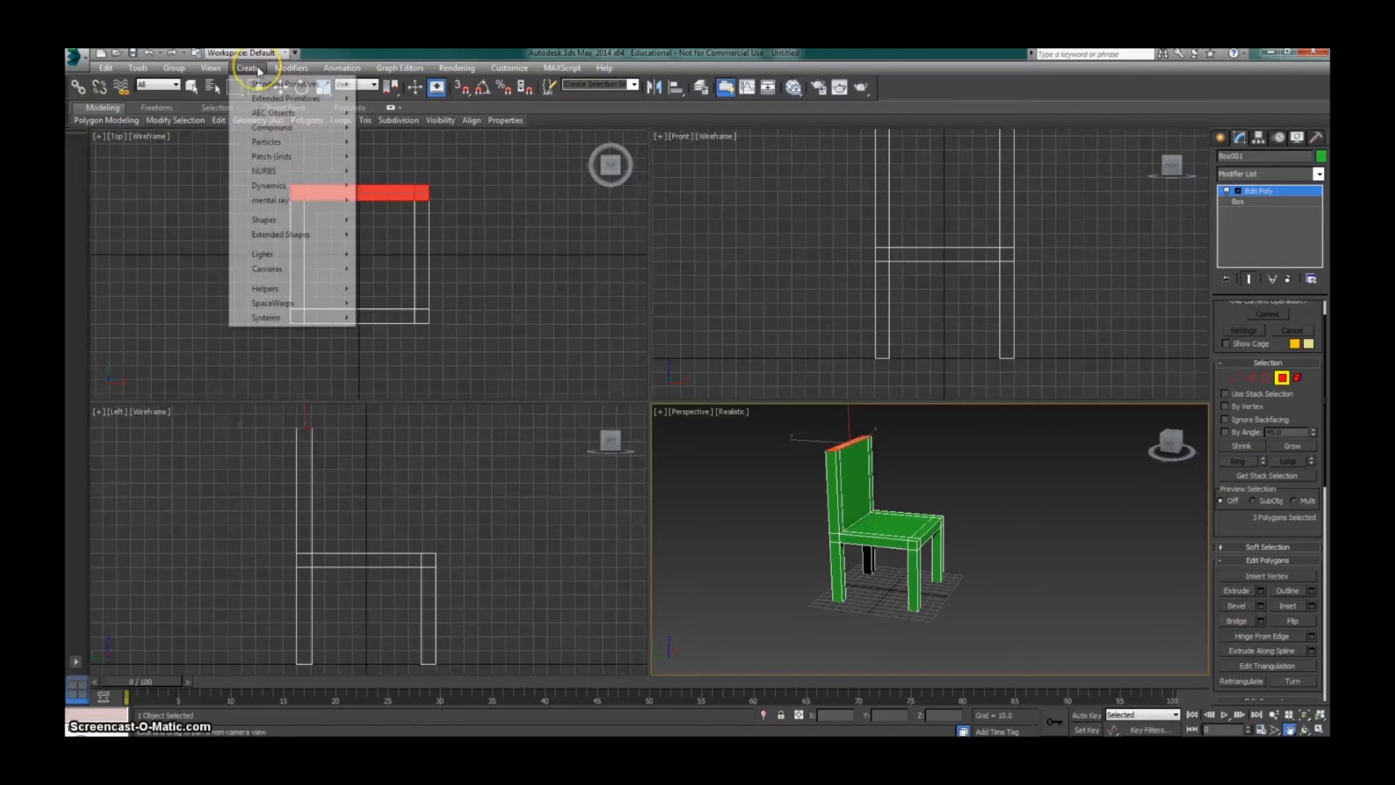
{"action": "mouse_move", "coordinate": [263, 86]}
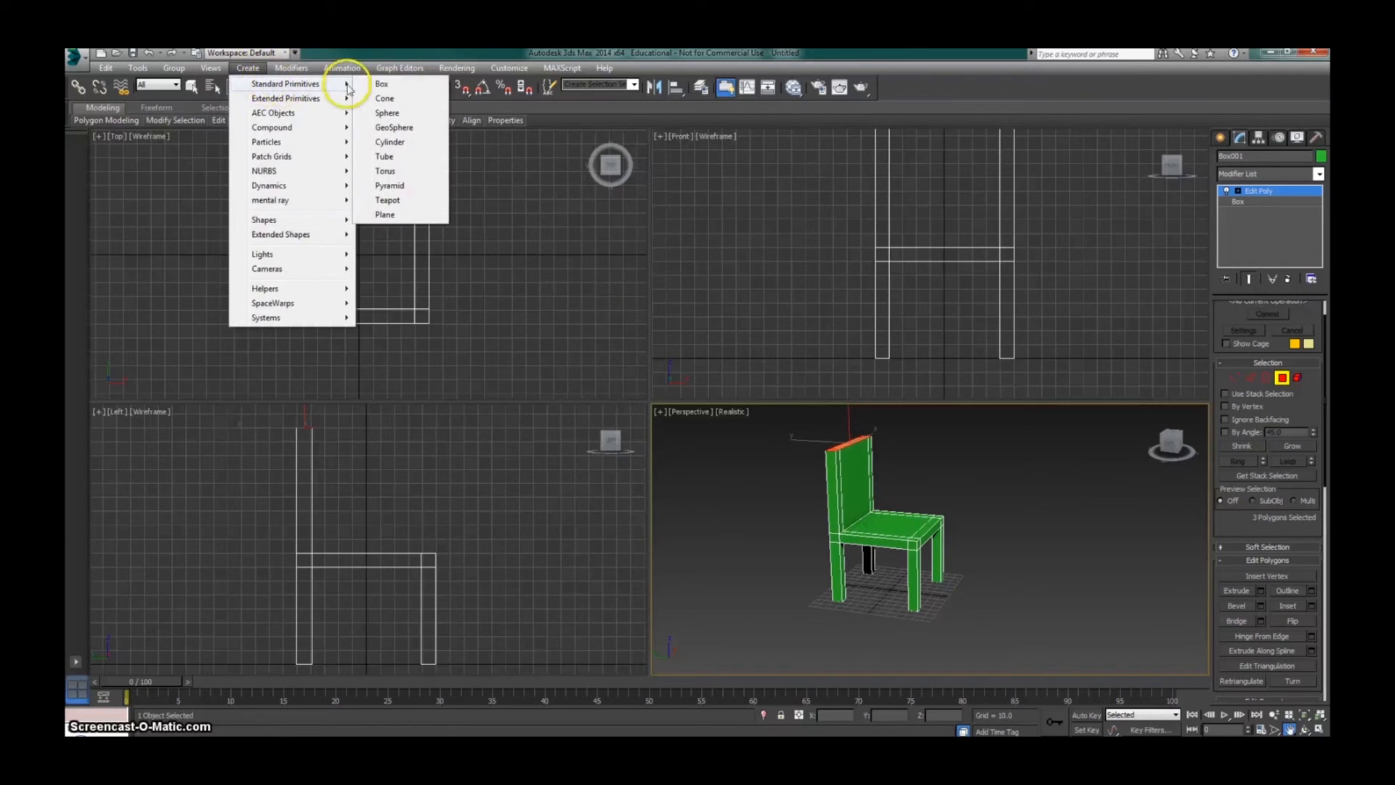
{"action": "left_click", "coordinate": [398, 216]}
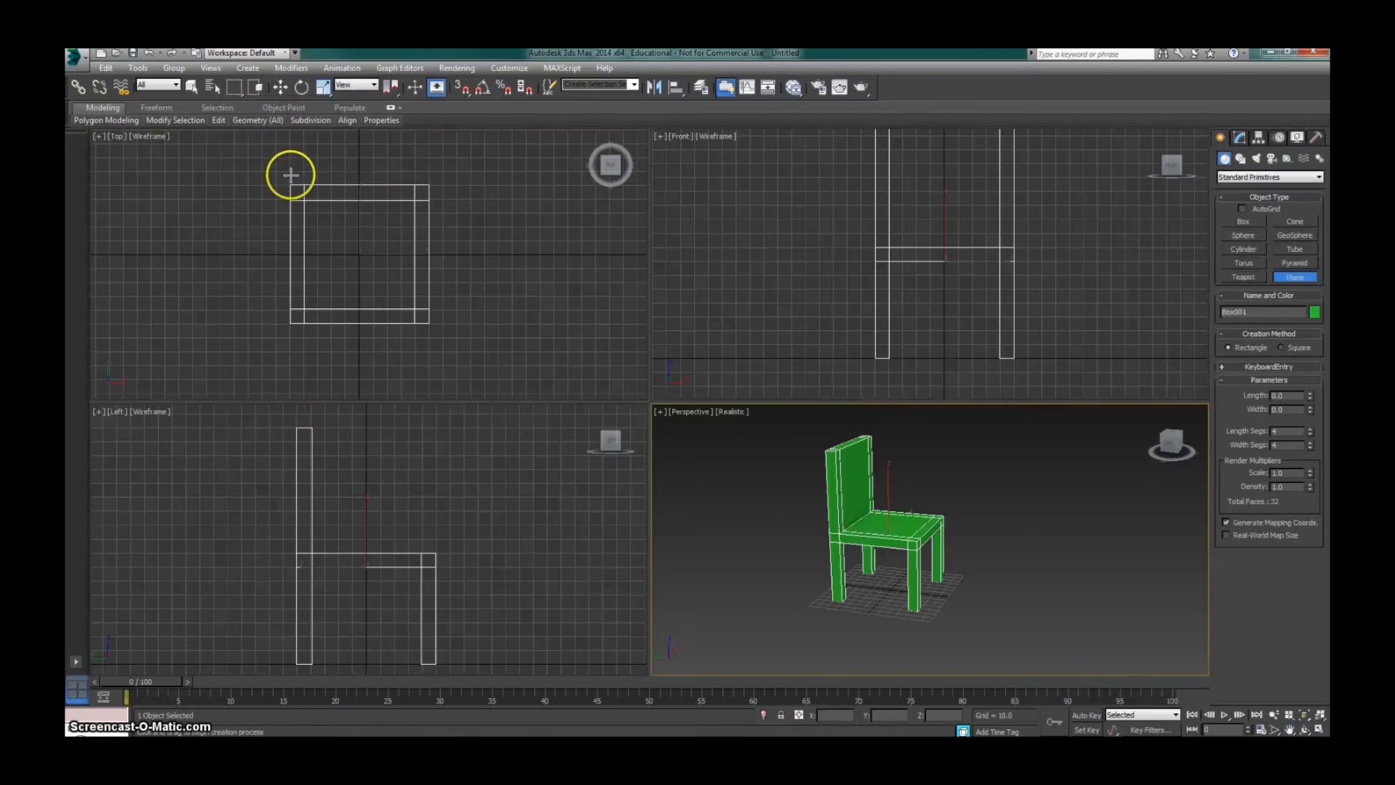
{"action": "scroll", "coordinate": [260, 167], "scroll_direction": "down", "scroll_amount": 3}
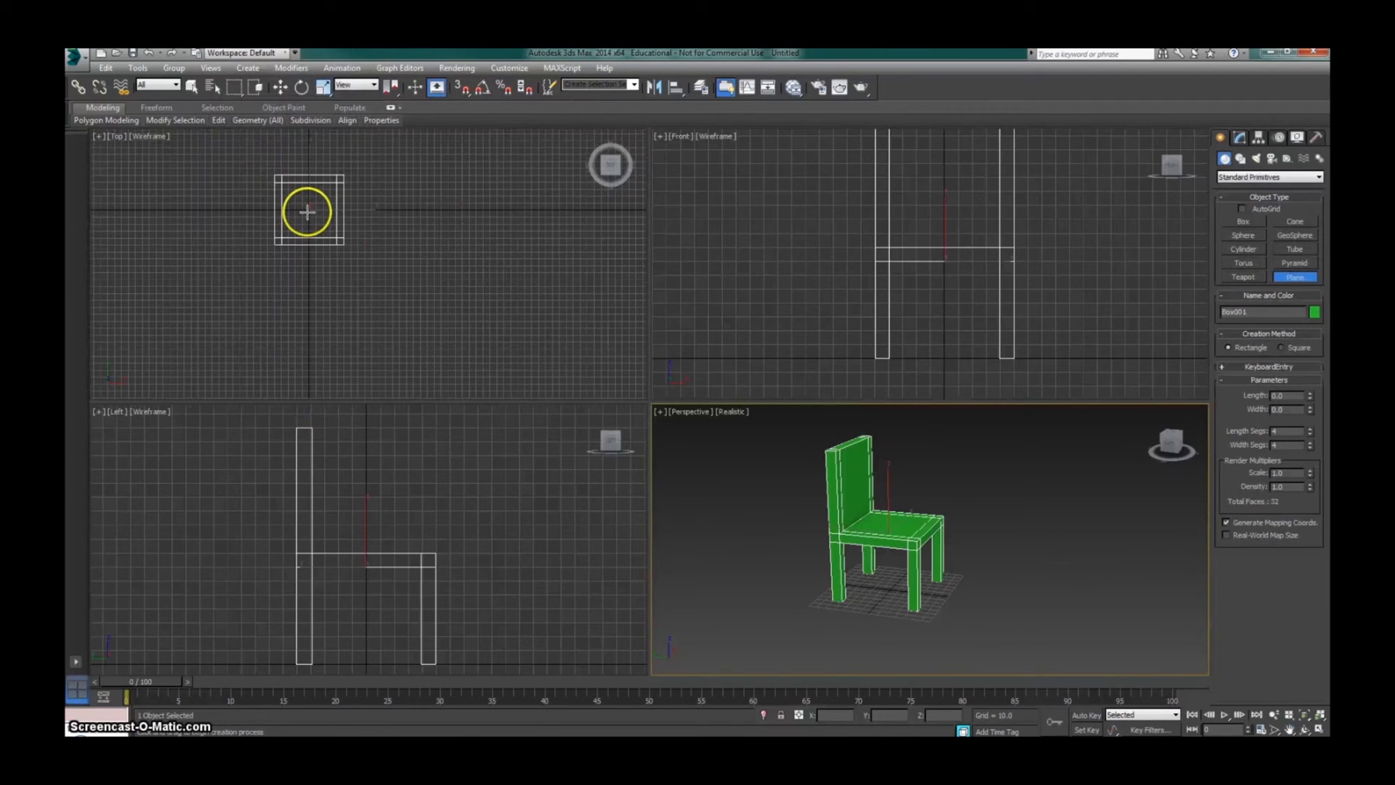
{"action": "middle_click_drag", "start_coordinate": [310, 213], "coordinate": [338, 263]}
{"action": "left_click_drag", "start_coordinate": [221, 141], "coordinate": [537, 375]}
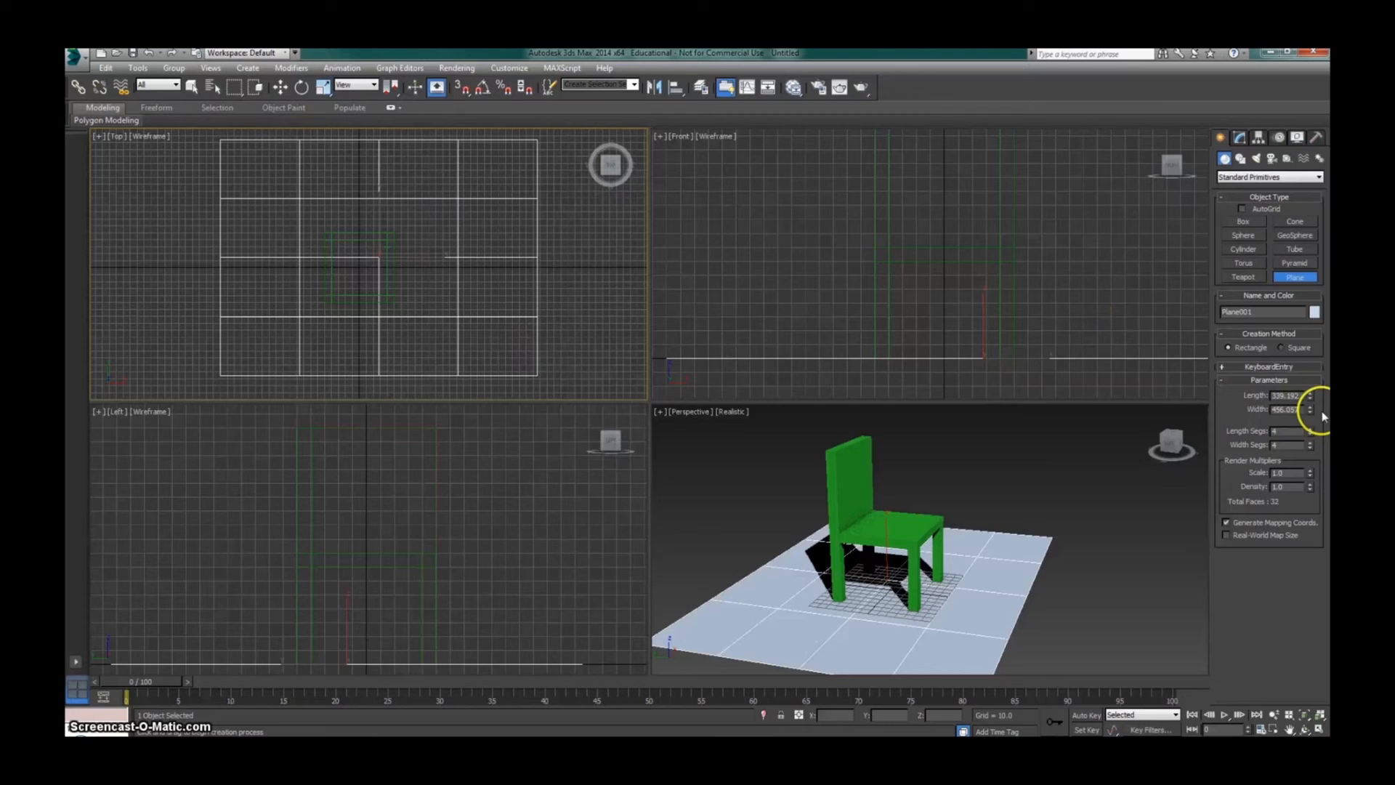
- Set the floor plane's length and width both to 750
{"action": "left_click_drag", "start_coordinate": [1302, 396], "coordinate": [1263, 392]}
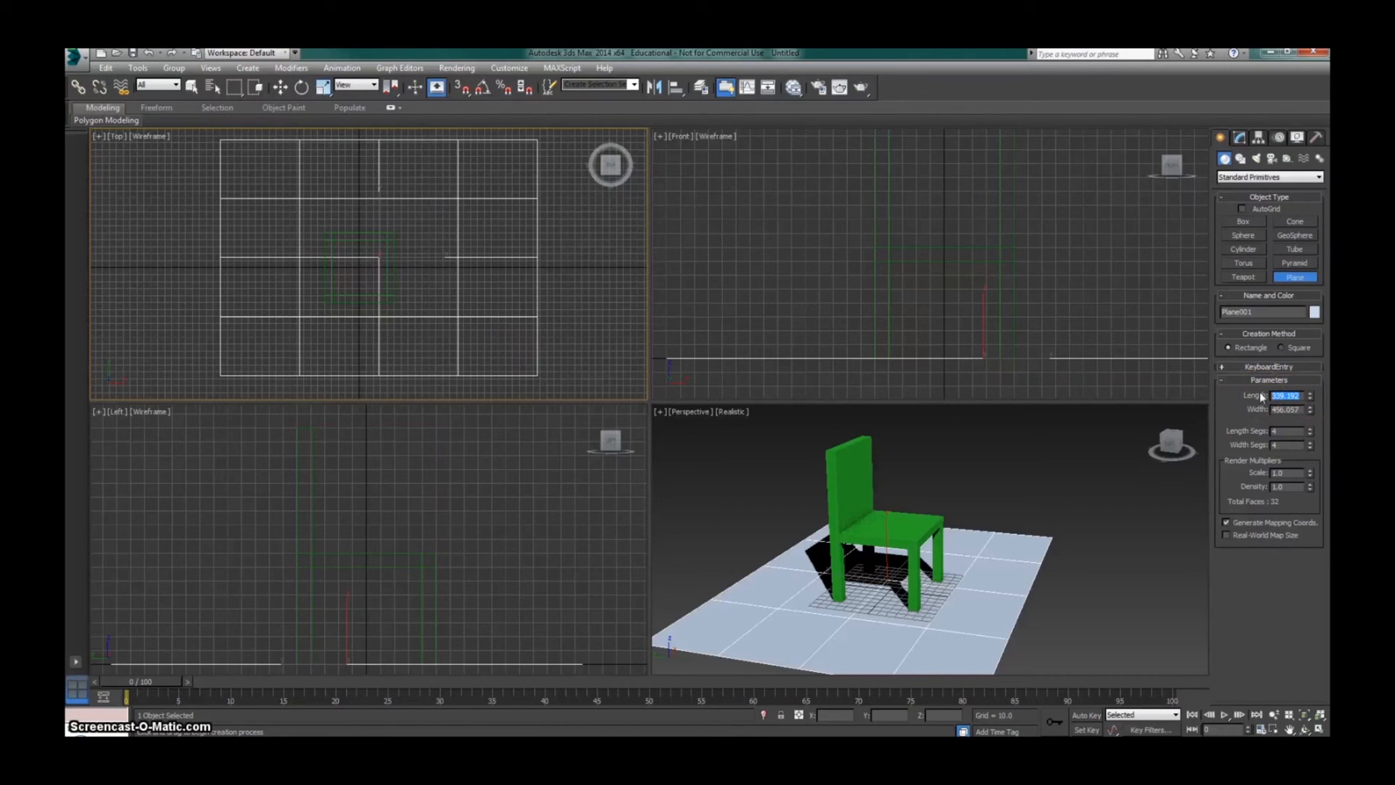
{"action": "key", "text": "Tab"}
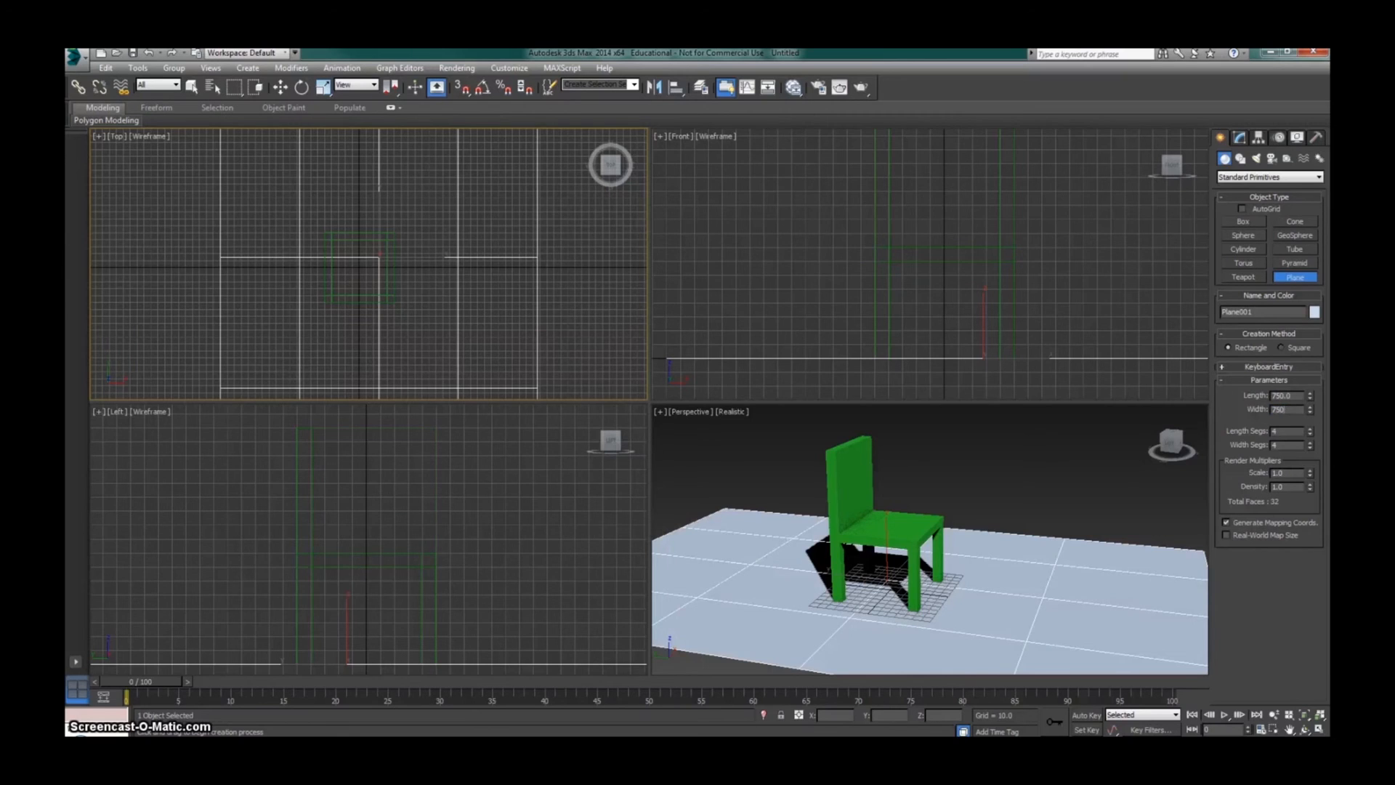
{"action": "key", "text": "Return"}
- Examine the chair standing on the floor plane, framing it fully in the perspective view
{"action": "left_click", "coordinate": [1290, 727]}
{"action": "left_click_drag", "start_coordinate": [1059, 608], "coordinate": [1054, 545]}
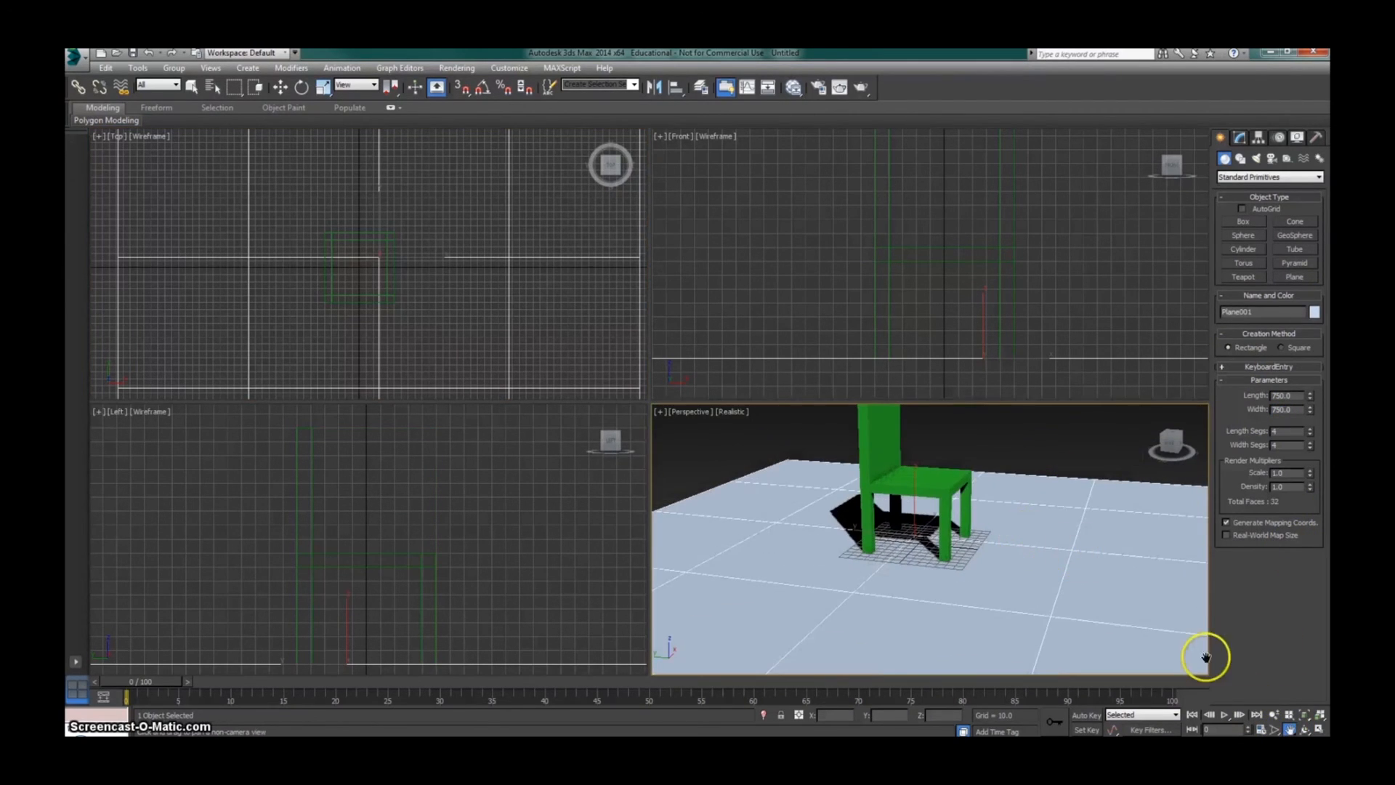
{"action": "left_click", "coordinate": [1305, 729]}
{"action": "left_click_drag", "start_coordinate": [933, 509], "coordinate": [914, 538]}
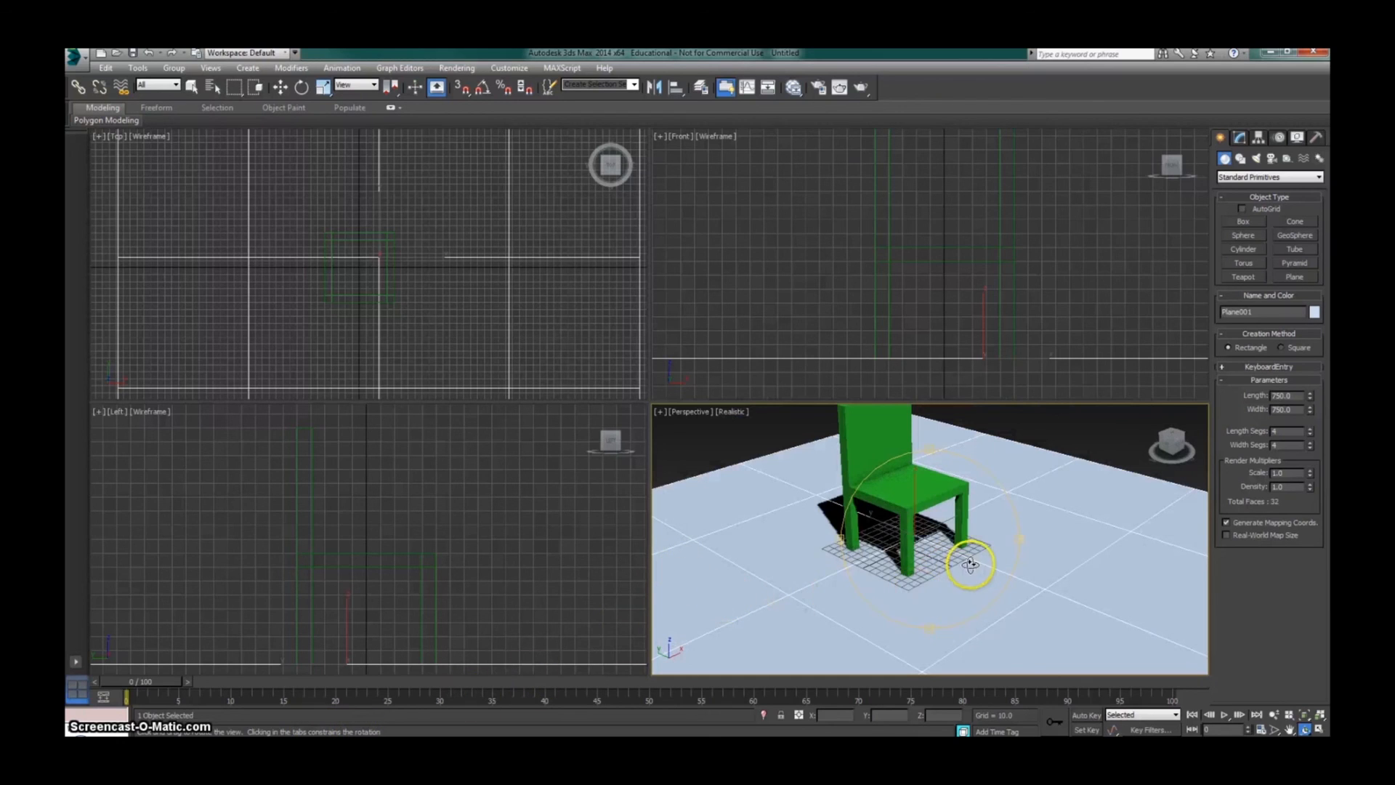
{"action": "left_click_drag", "start_coordinate": [970, 564], "coordinate": [960, 558]}
{"action": "left_click", "coordinate": [1290, 728]}
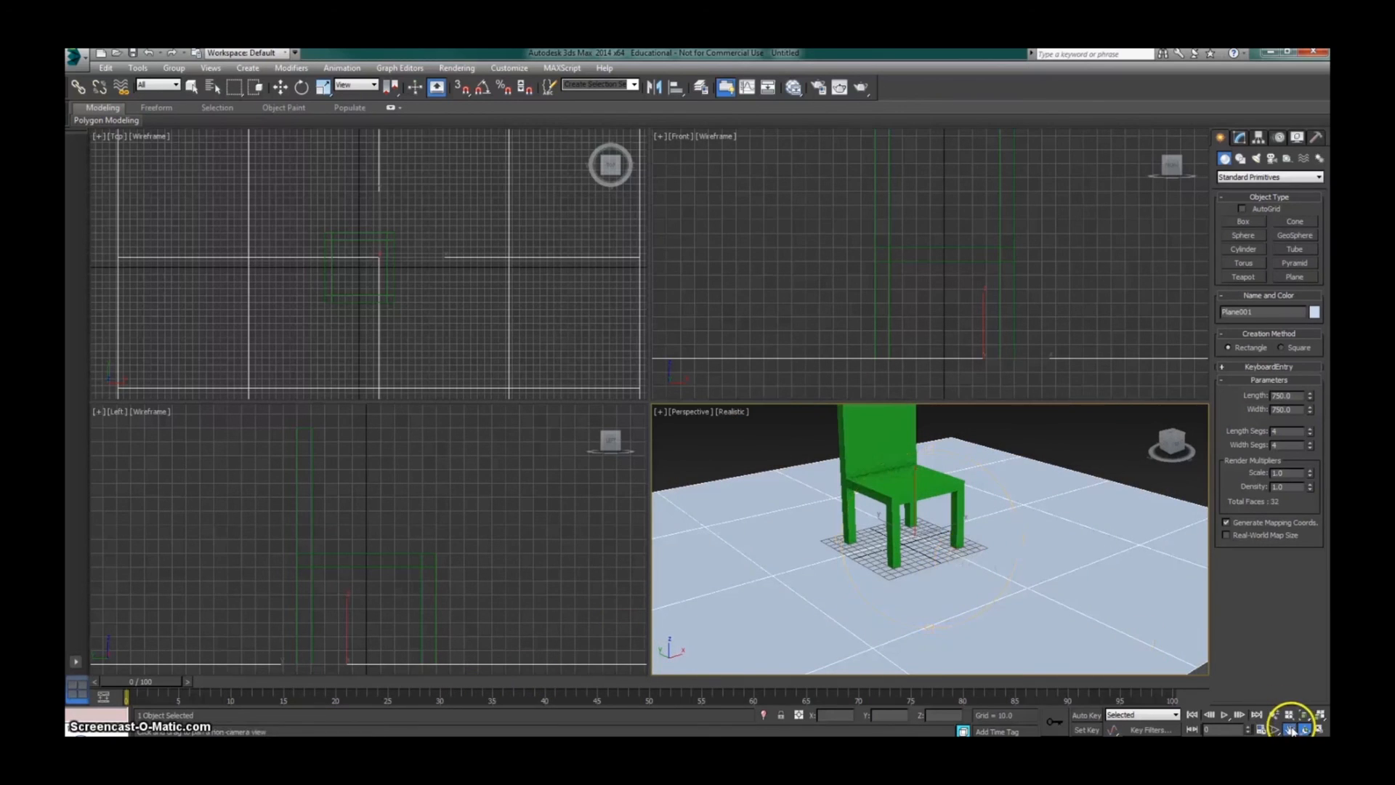
{"action": "left_click_drag", "start_coordinate": [1018, 555], "coordinate": [998, 603]}
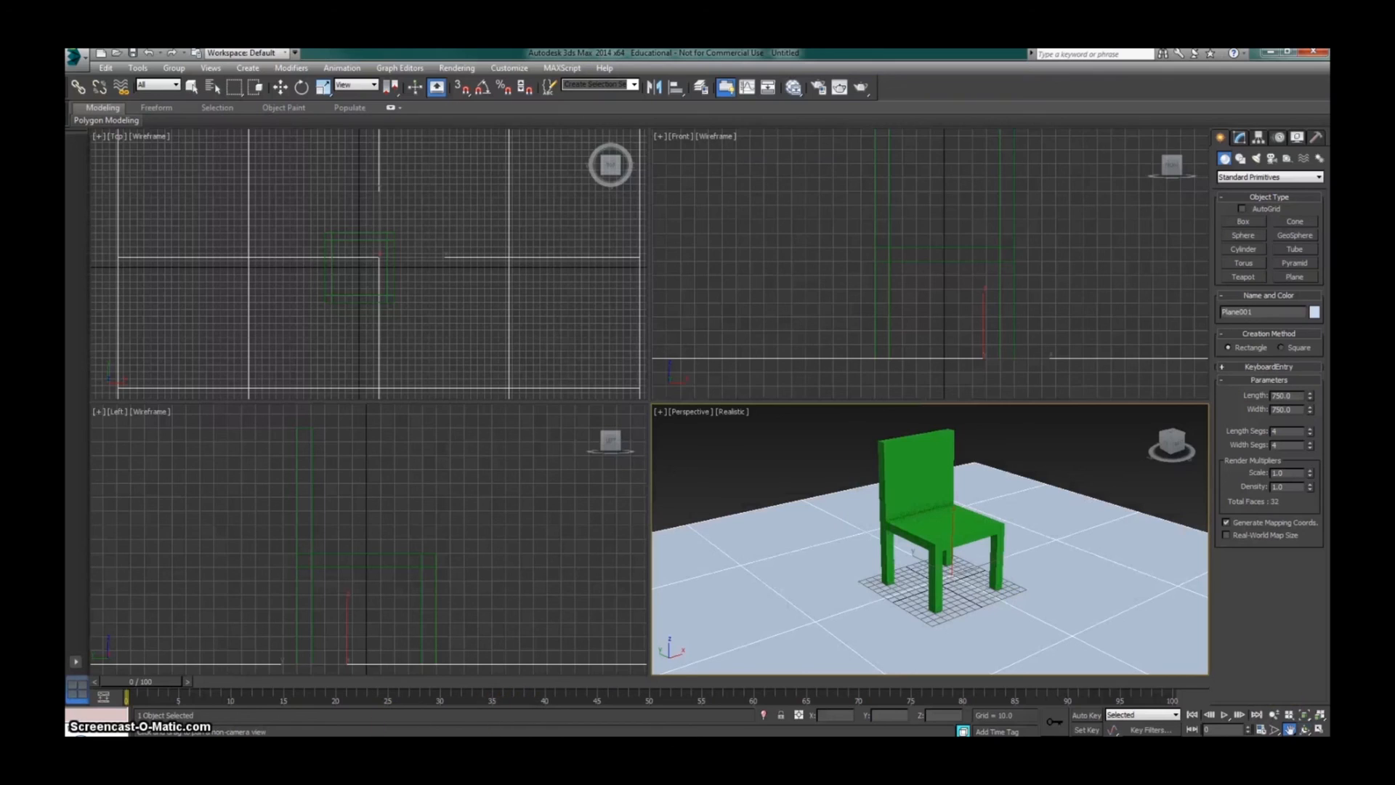